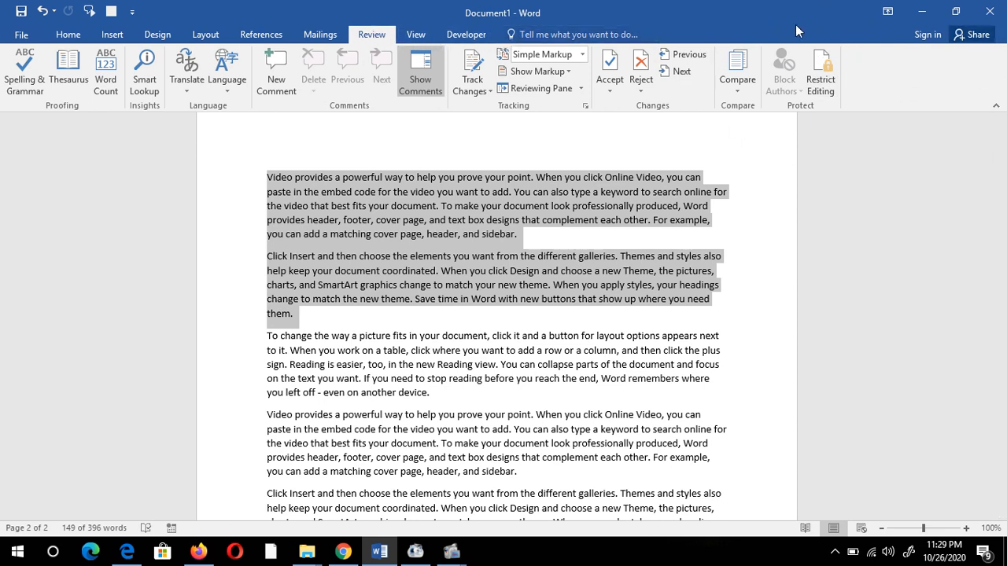
# - Restrict editing to No changes (Read only), exempting the selected paragraphs for Everyone
pyautogui.click(822, 87)
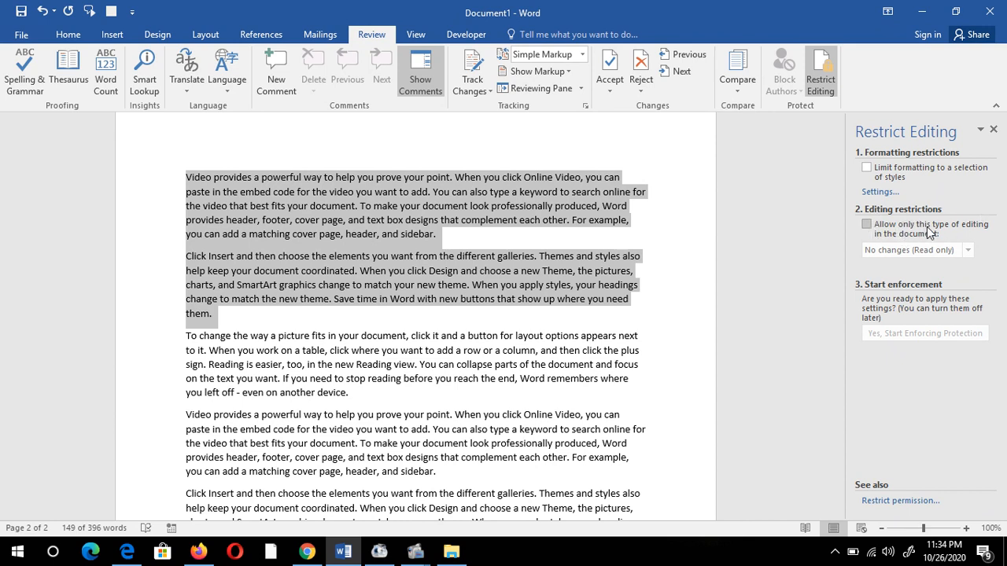
pyautogui.click(867, 225)
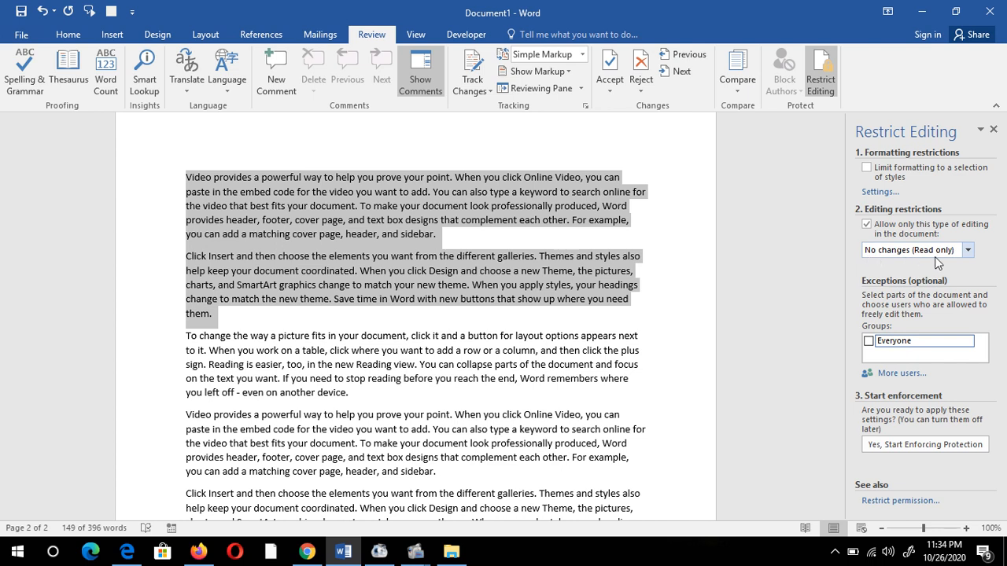
pyautogui.click(970, 250)
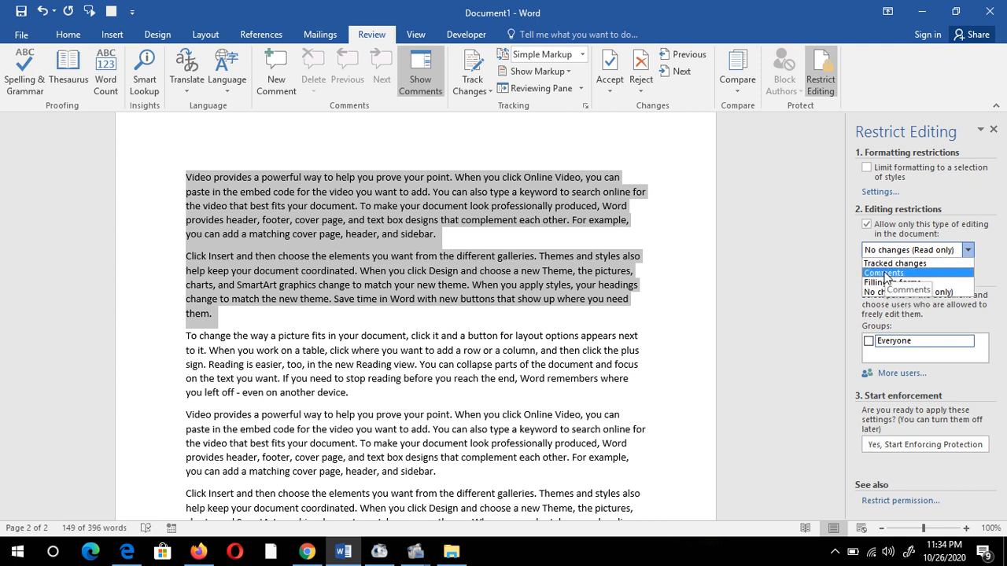
pyautogui.click(913, 294)
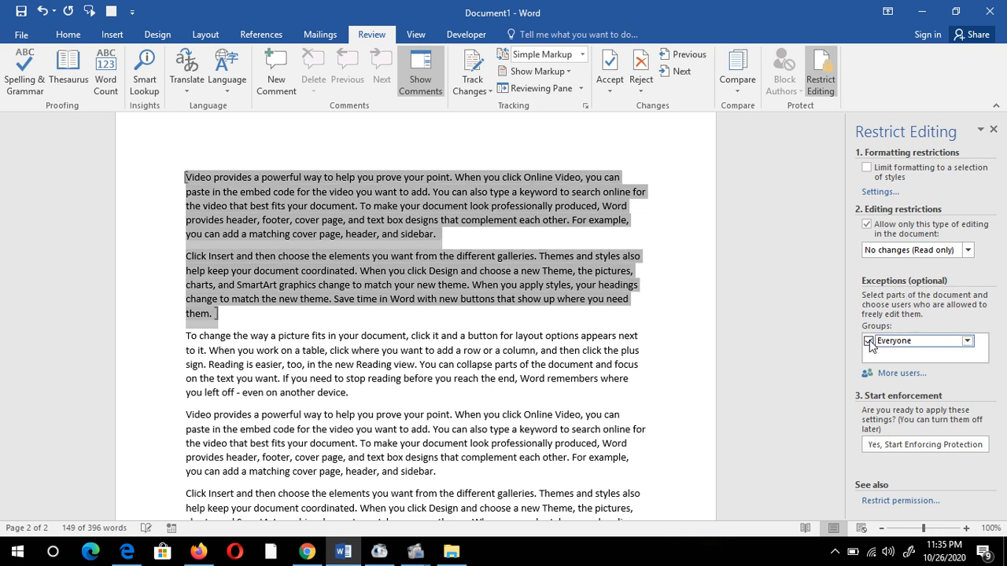
pyautogui.click(967, 342)
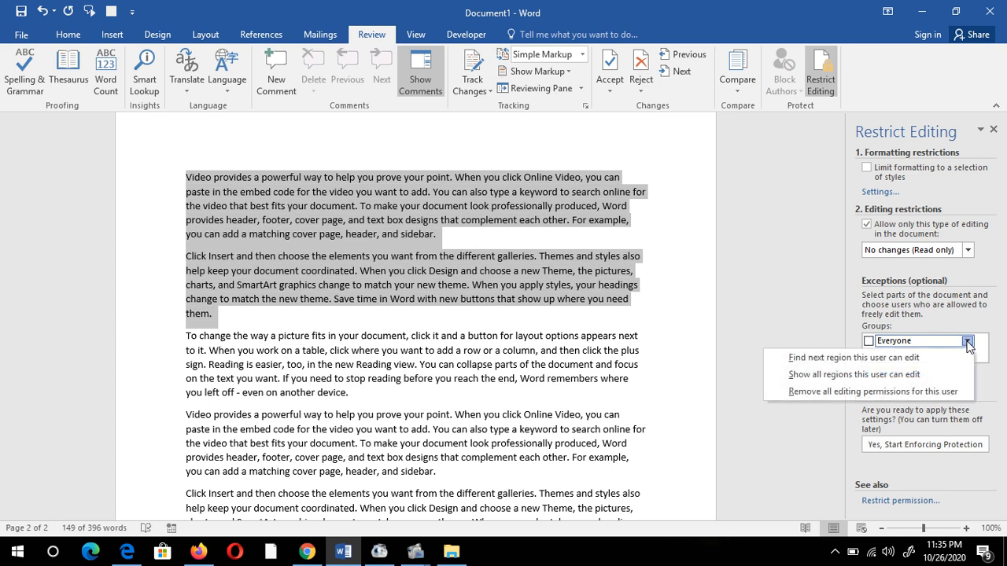
pyautogui.click(968, 343)
pyautogui.click(869, 341)
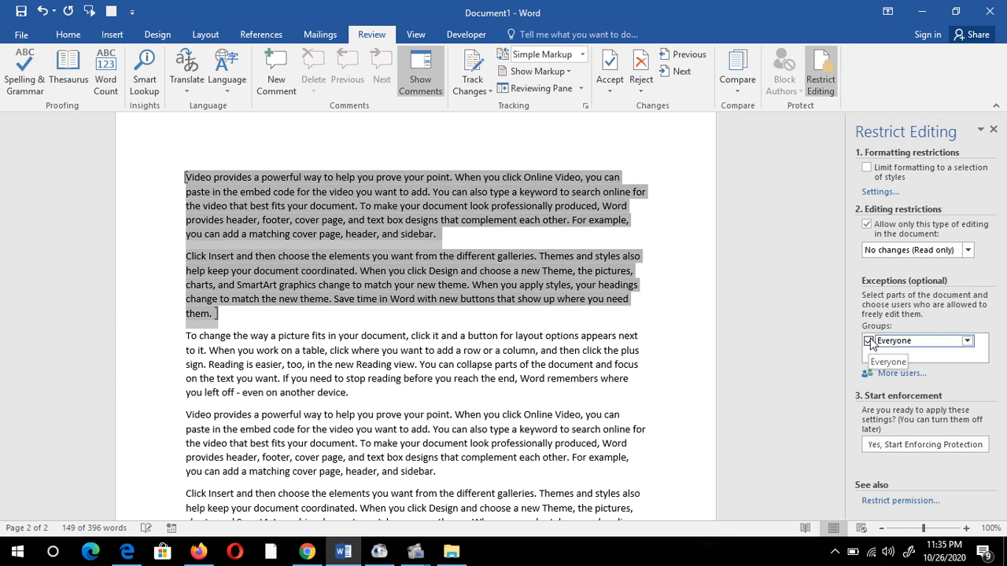
# - Start enforcing protection with a password, then deselect to show the highlighted editable paragraphs
pyautogui.click(944, 446)
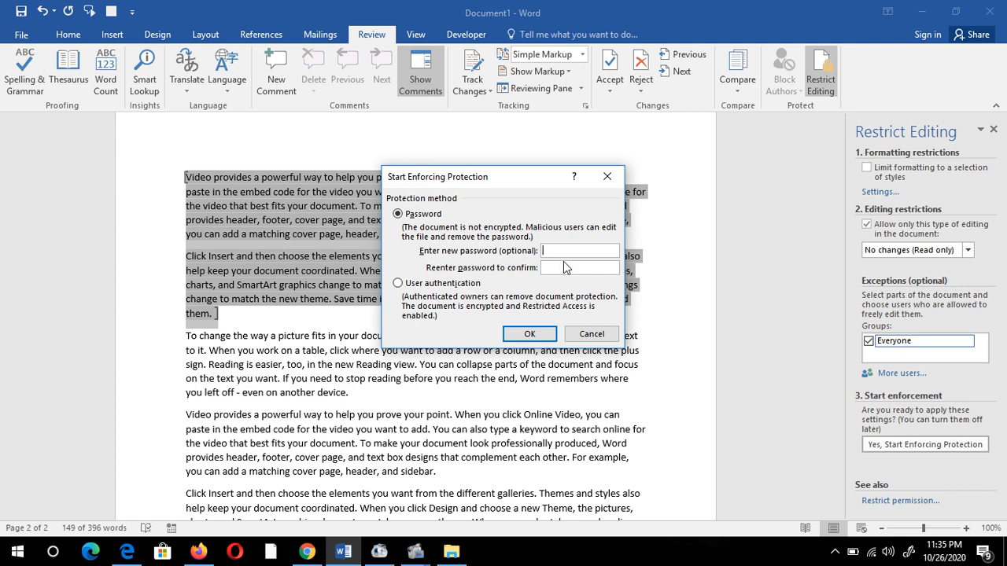
pyautogui.write('123')
pyautogui.click(541, 337)
pyautogui.click(689, 343)
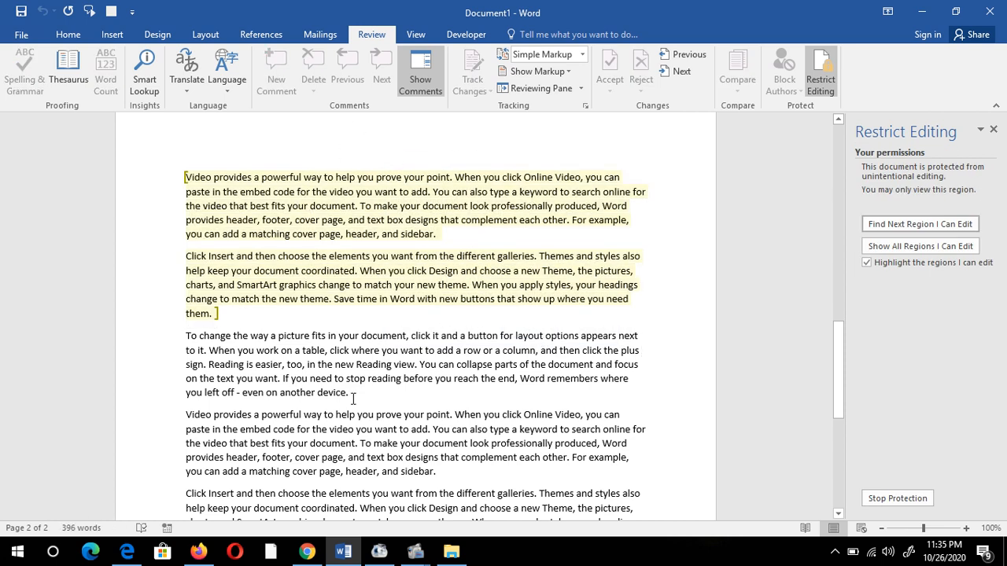
# - Try deleting text in the locked third, fourth and last paragraphs to confirm they can't change
pyautogui.click(328, 375)
pyautogui.press('BackSpace')
pyautogui.press('BackSpace')
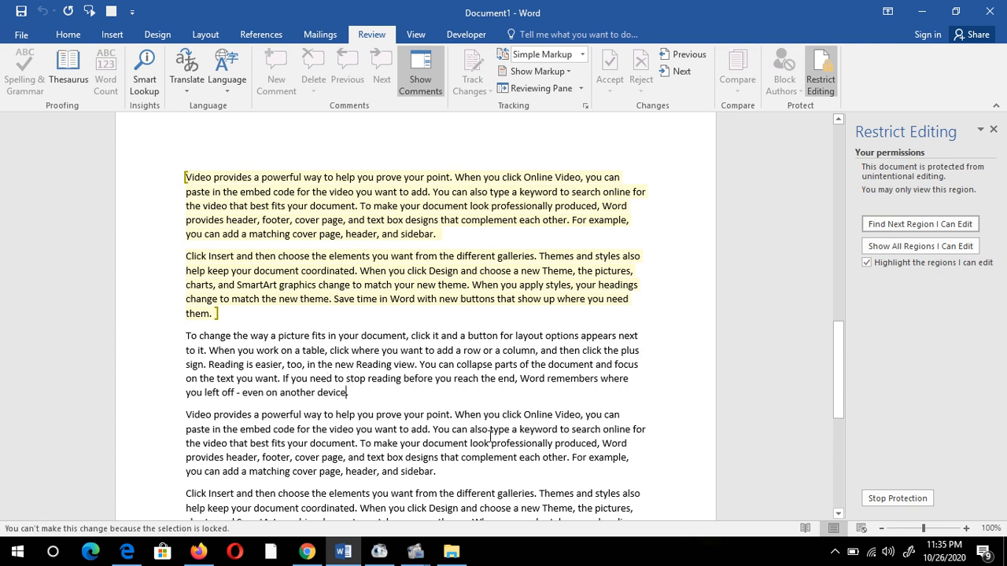
pyautogui.click(503, 379)
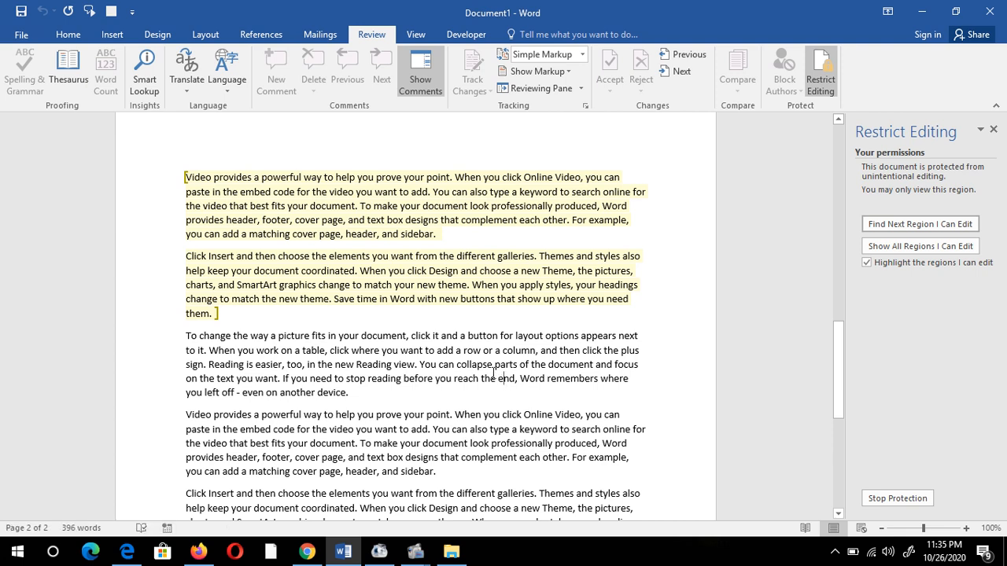
pyautogui.press('BackSpace')
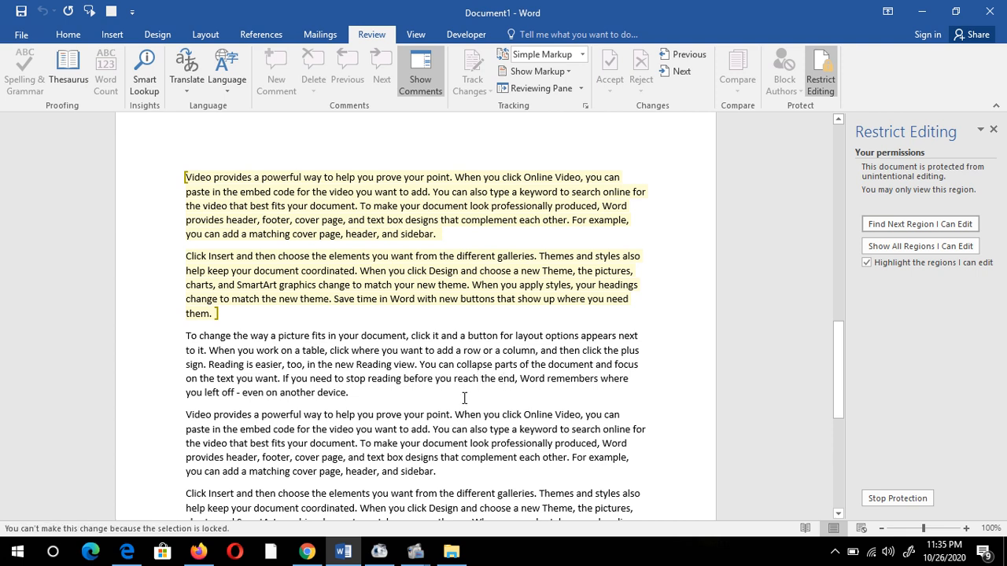
pyautogui.doubleClick(443, 430)
pyautogui.press('BackSpace')
pyautogui.click(452, 445)
pyautogui.scroll(-3, 476, 406)
pyautogui.click(427, 412)
pyautogui.press('BackSpace')
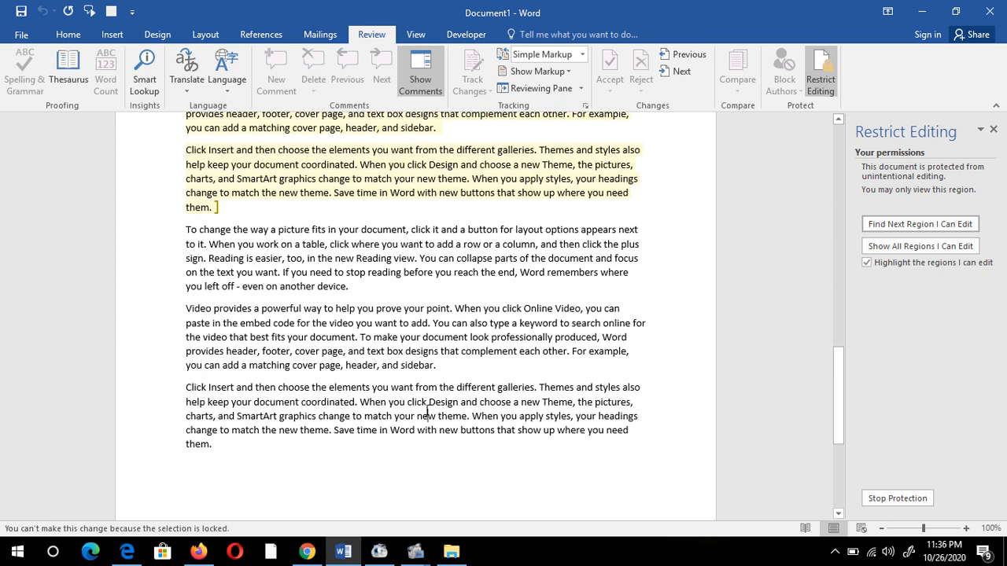
# - Select the three locked paragraphs and check that Home formatting tools are greyed out
pyautogui.moveTo(198, 233); pyautogui.dragTo(318, 449)
pyautogui.click(61, 36)
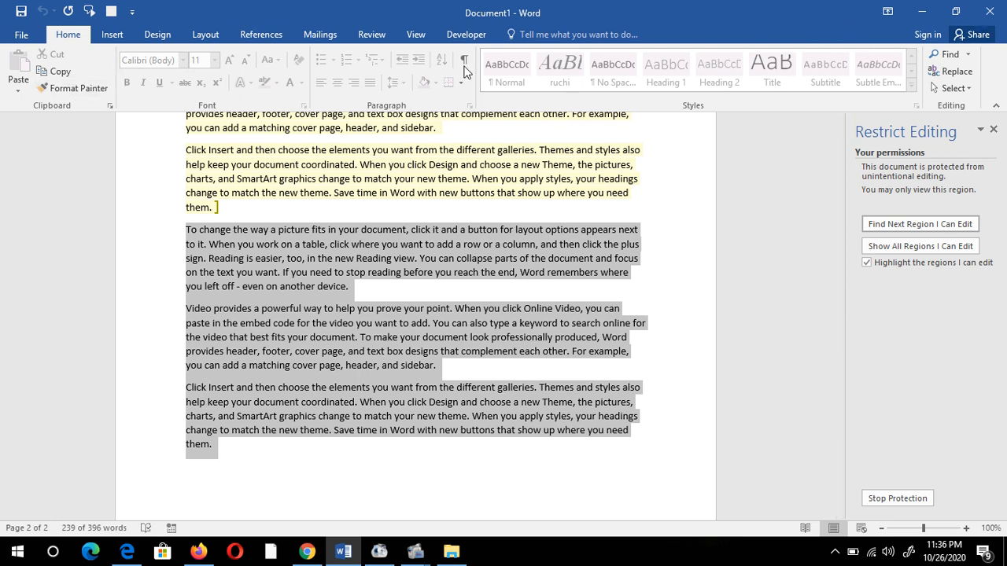
pyautogui.click(377, 351)
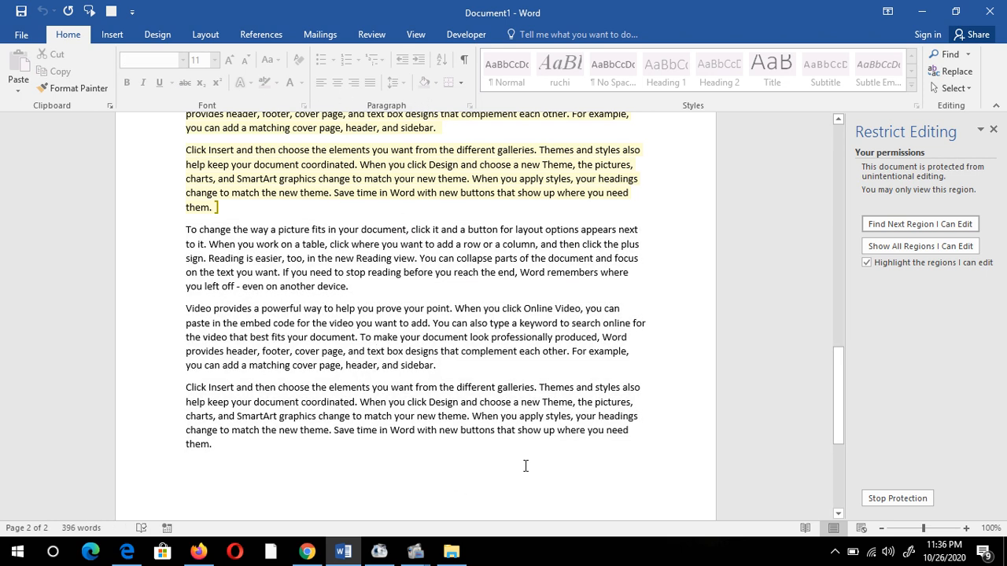
pyautogui.scroll(3, 203, 203)
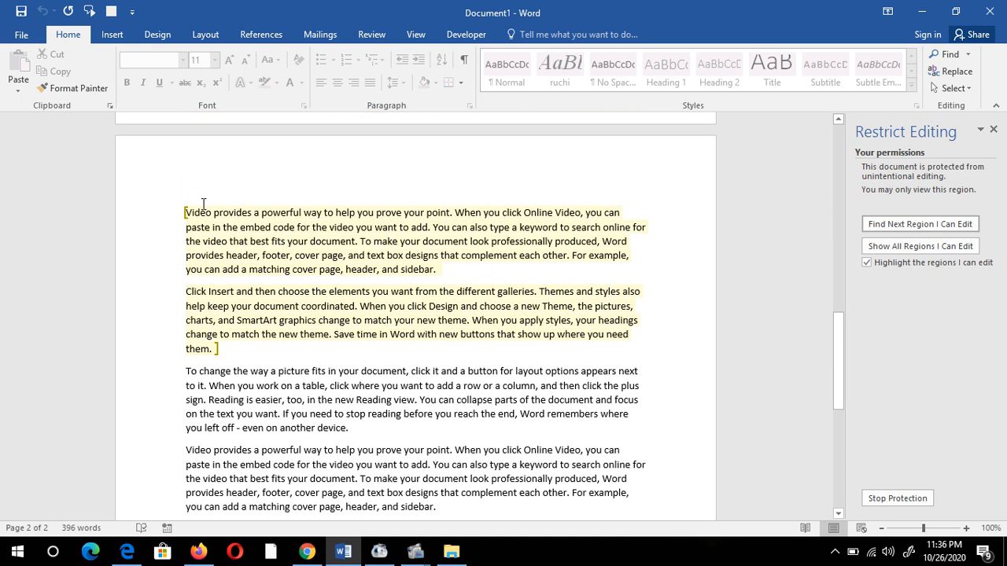
# - Type 'D College' before 'To make' and 'Fttt' before 'When you click Design' in the editable text
pyautogui.moveTo(191, 210); pyautogui.dragTo(331, 334)
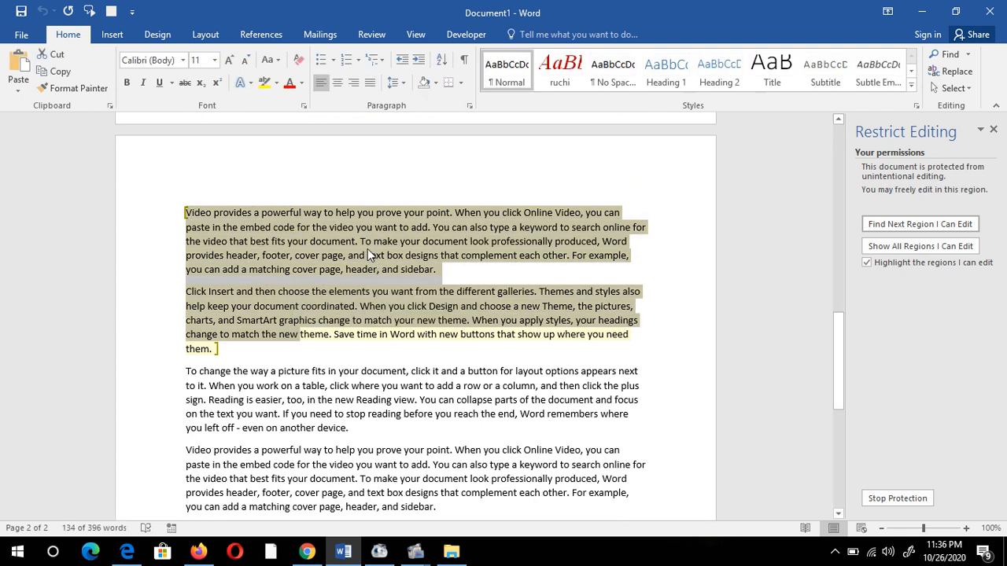
pyautogui.click(366, 255)
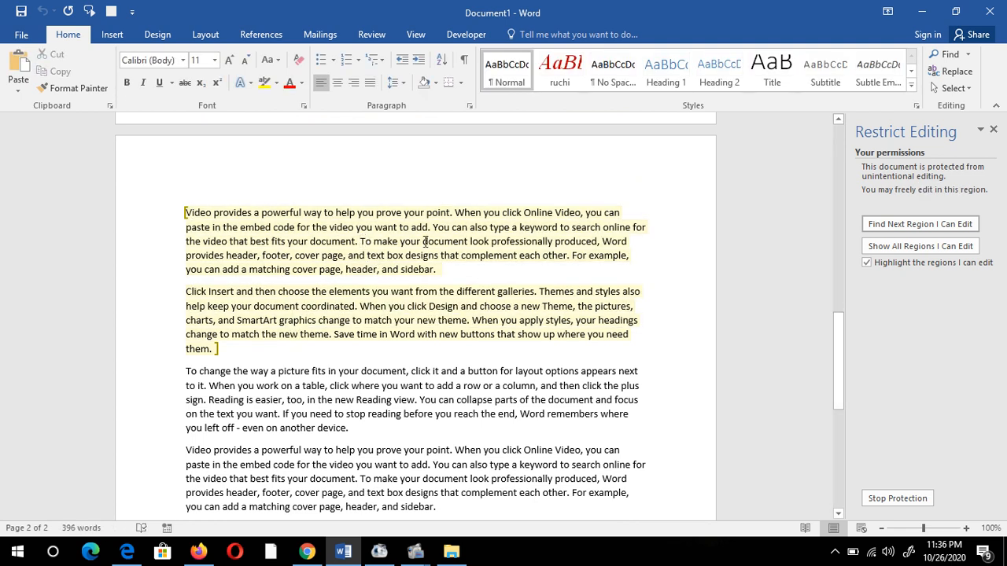
pyautogui.write('Sdc')
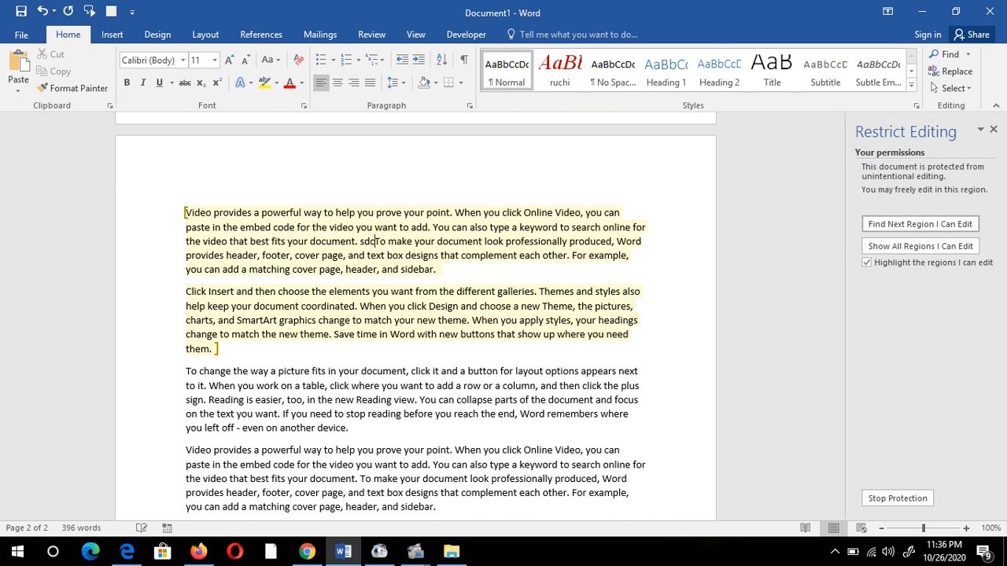
pyautogui.press('BackSpace')
pyautogui.press('BackSpace')
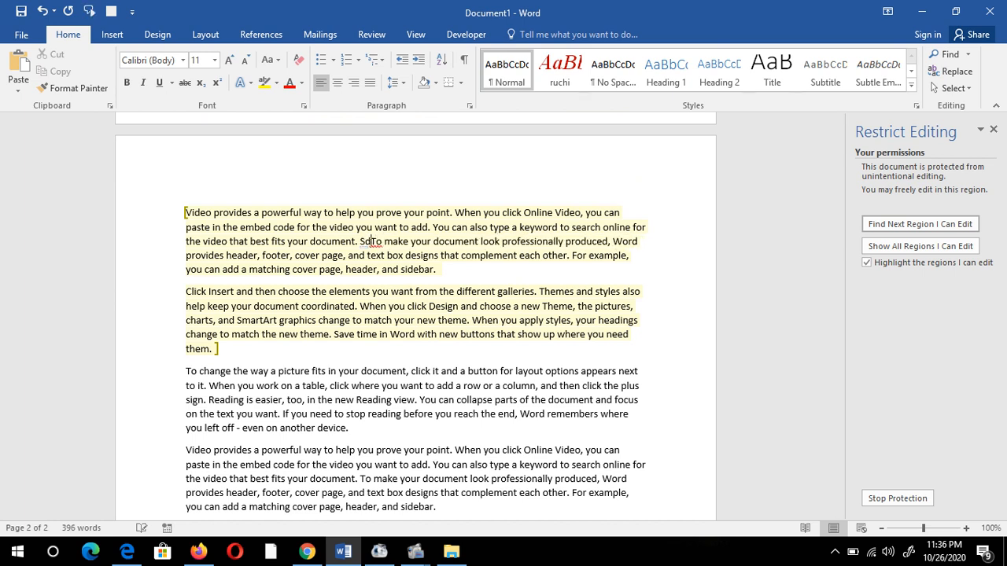
pyautogui.write('D Colleg')
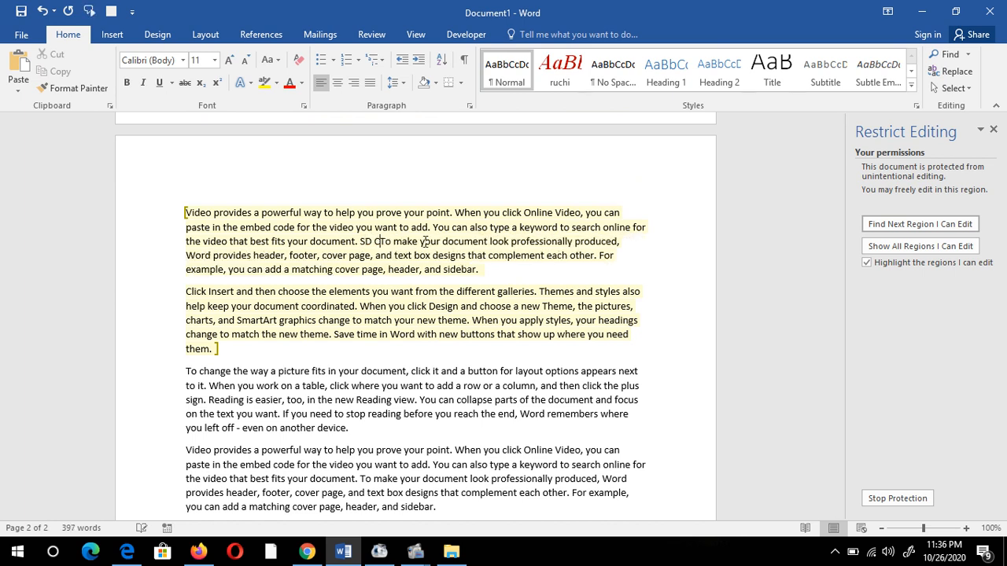
pyautogui.write('e')
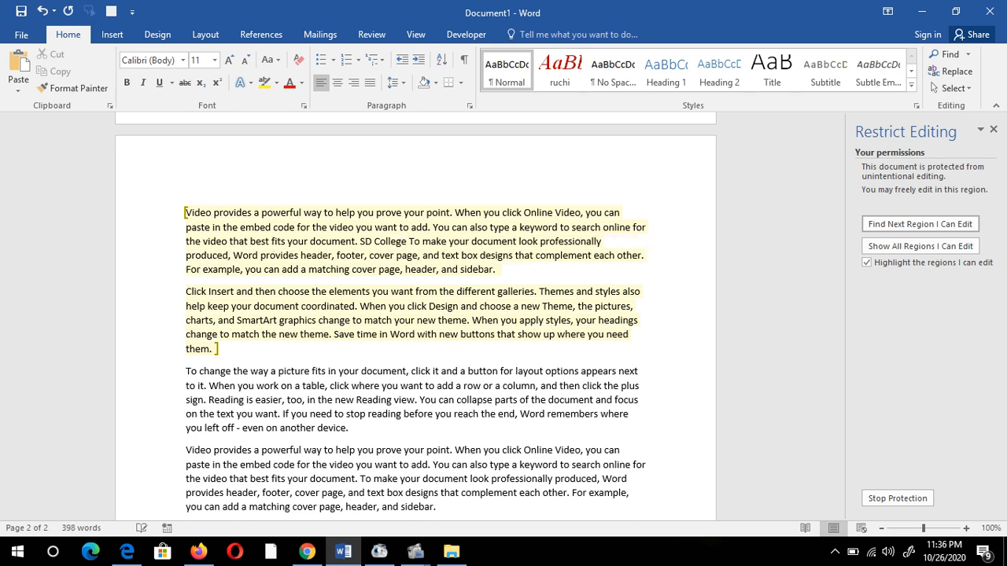
pyautogui.click(360, 305)
pyautogui.write('Fttt')
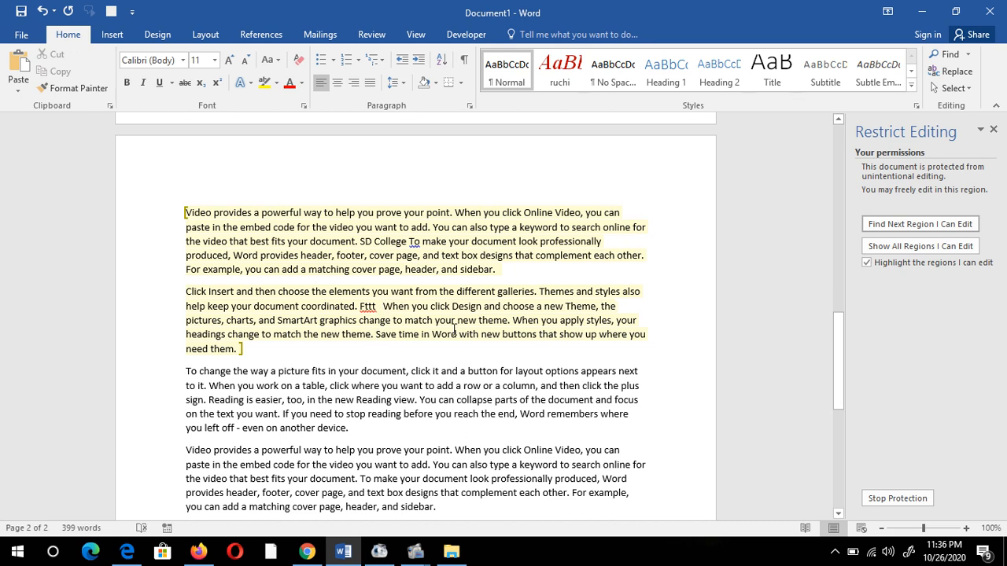
# - Make the editable text through 'Save time in' bold at size 12
pyautogui.moveTo(433, 331); pyautogui.dragTo(169, 209)
pyautogui.click(127, 82)
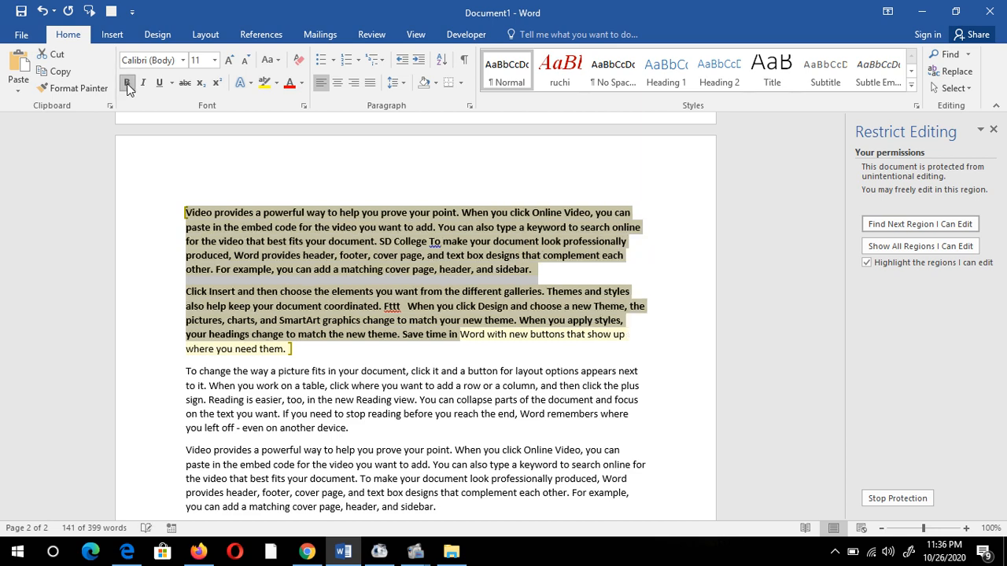
pyautogui.click(214, 61)
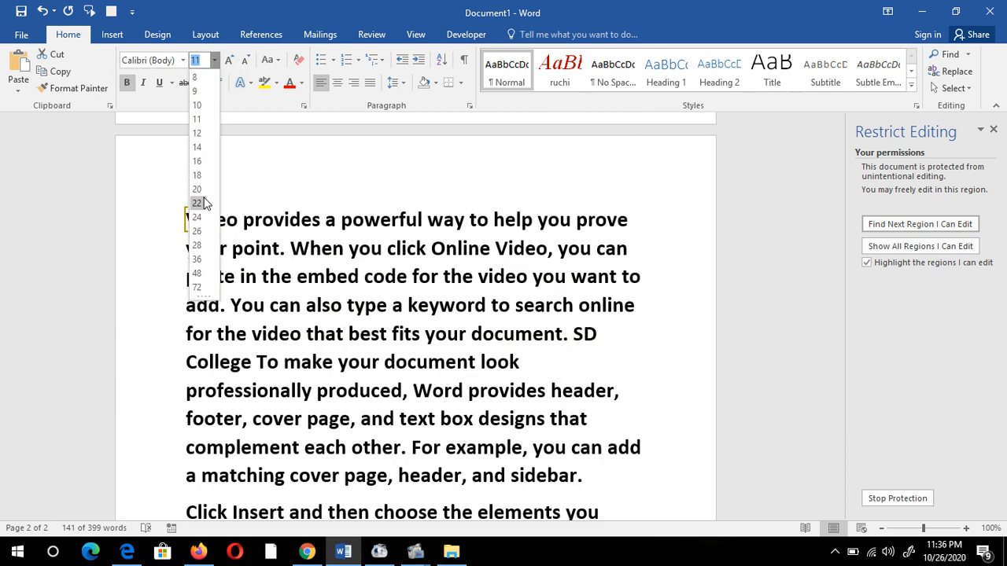
pyautogui.click(199, 133)
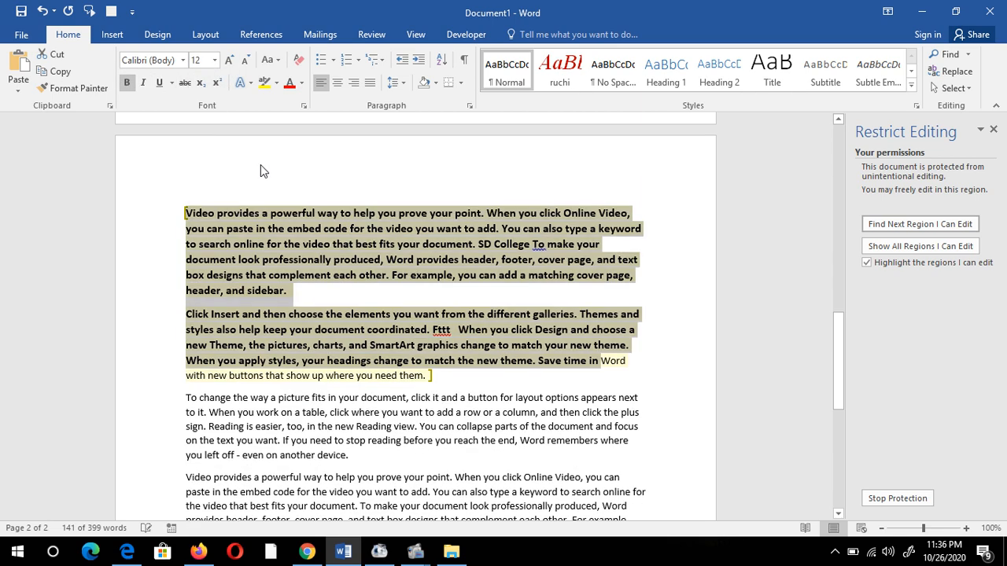
pyautogui.click(457, 344)
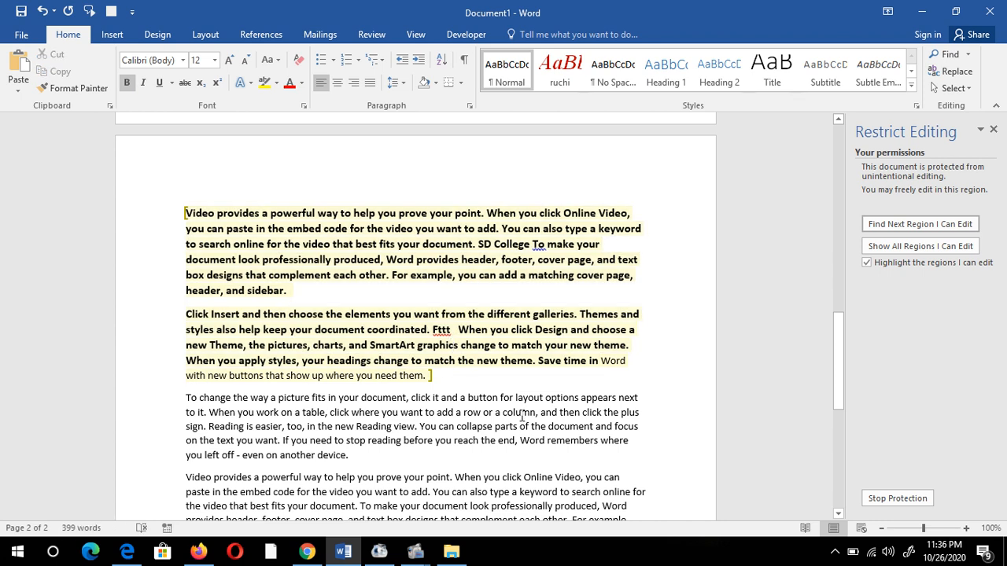
# - Check a locked paragraph, then turn off highlighting of the regions you can edit
pyautogui.scroll(-3, 473, 291)
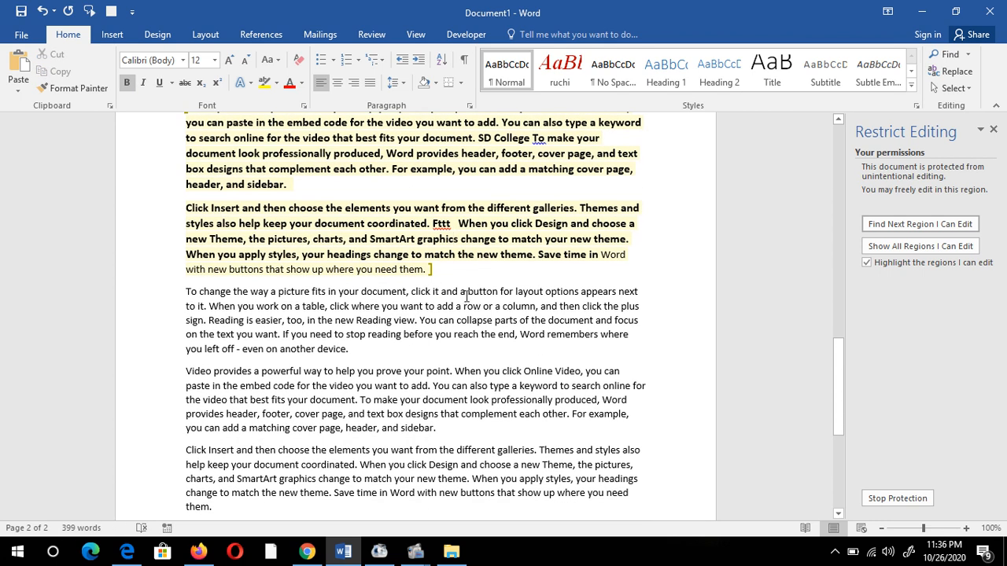
pyautogui.click(474, 391)
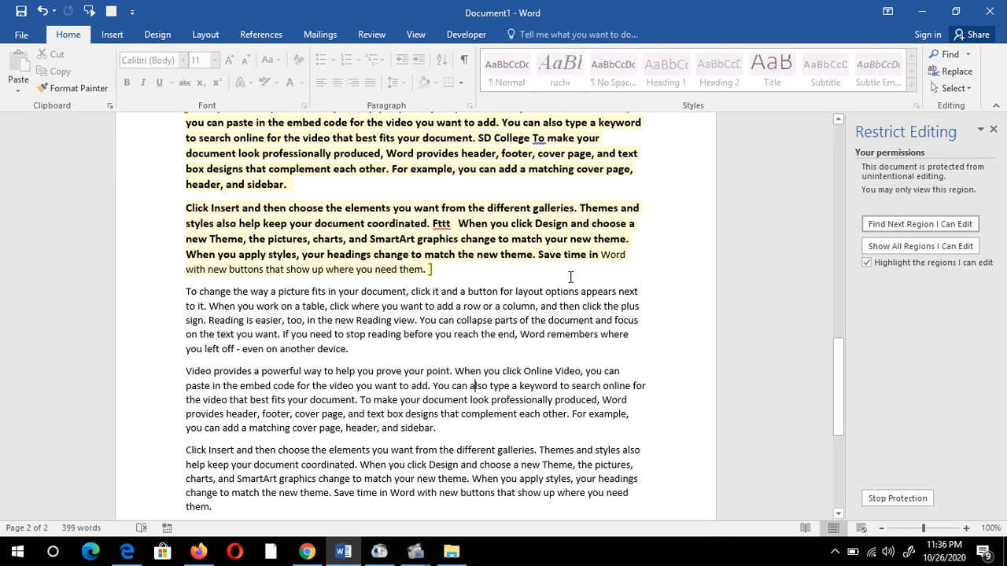
pyautogui.scroll(3, 362, 398)
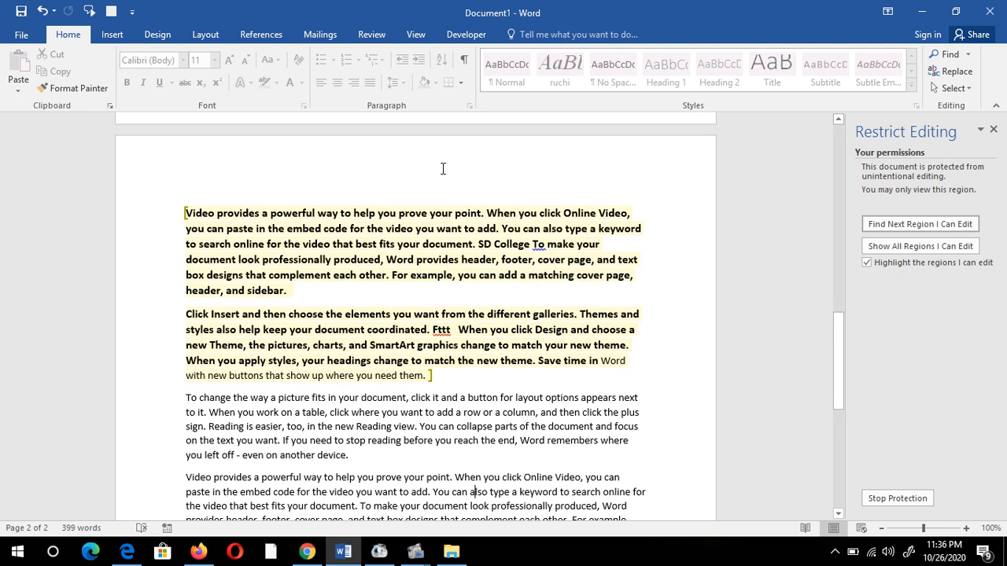
pyautogui.click(867, 262)
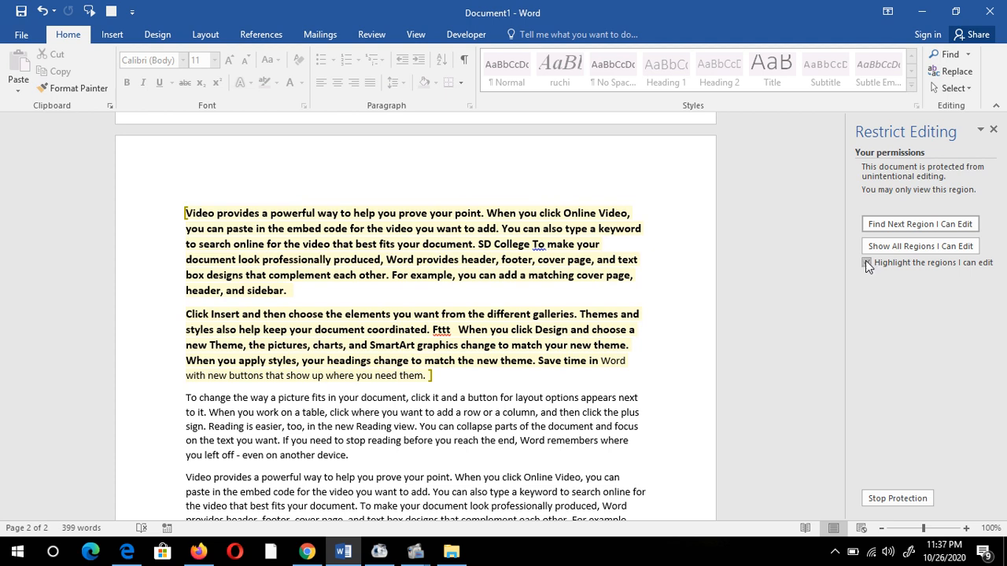
# - Type 'adfssws' into the editable paragraph and re-enable highlighting of editable regions
pyautogui.click(394, 393)
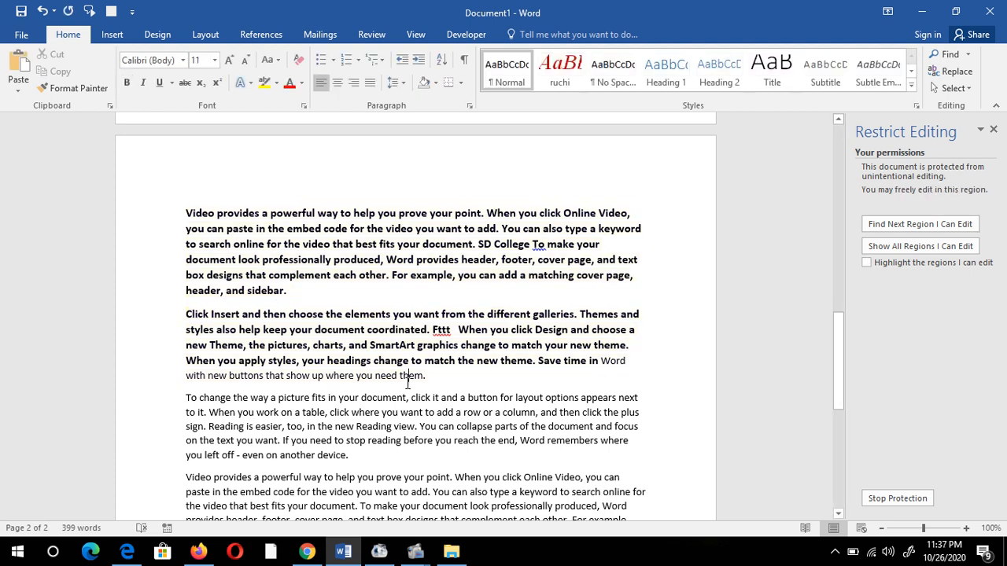
pyautogui.write('adfssws')
pyautogui.click(867, 264)
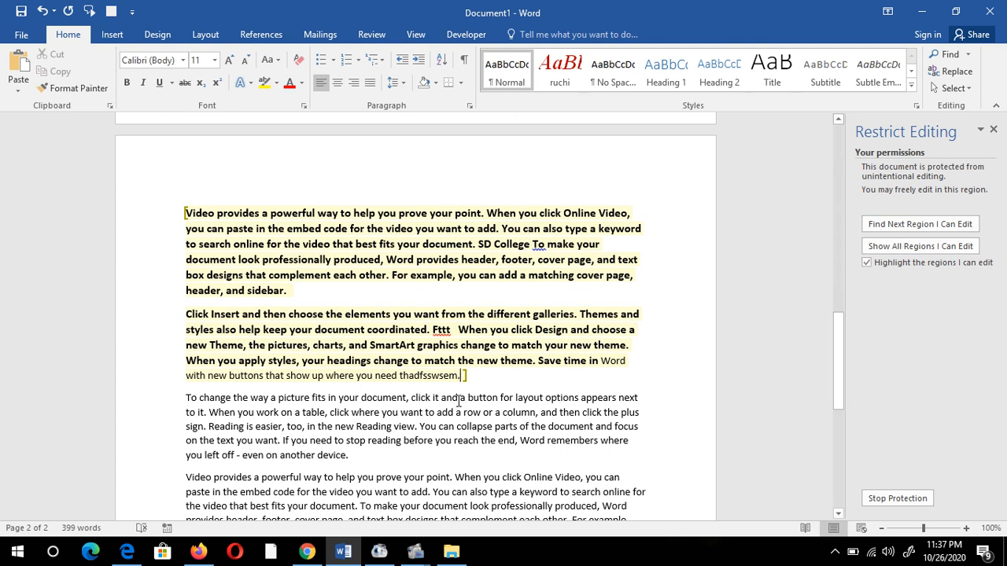
pyautogui.scroll(-2, 460, 401)
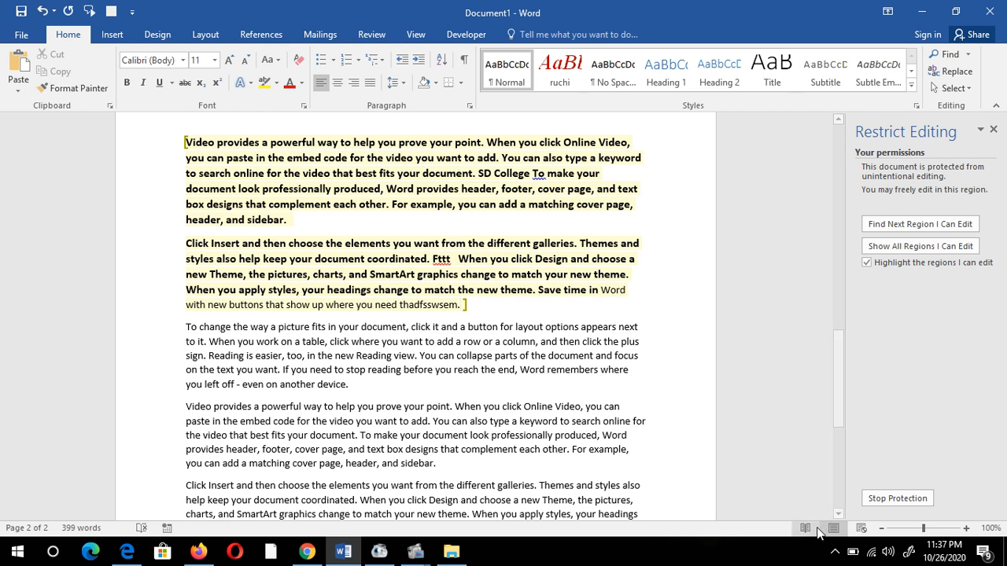
# - Stop protection, then type 'g hgd' and 'cfff' into the formerly locked paragraphs
pyautogui.click(901, 501)
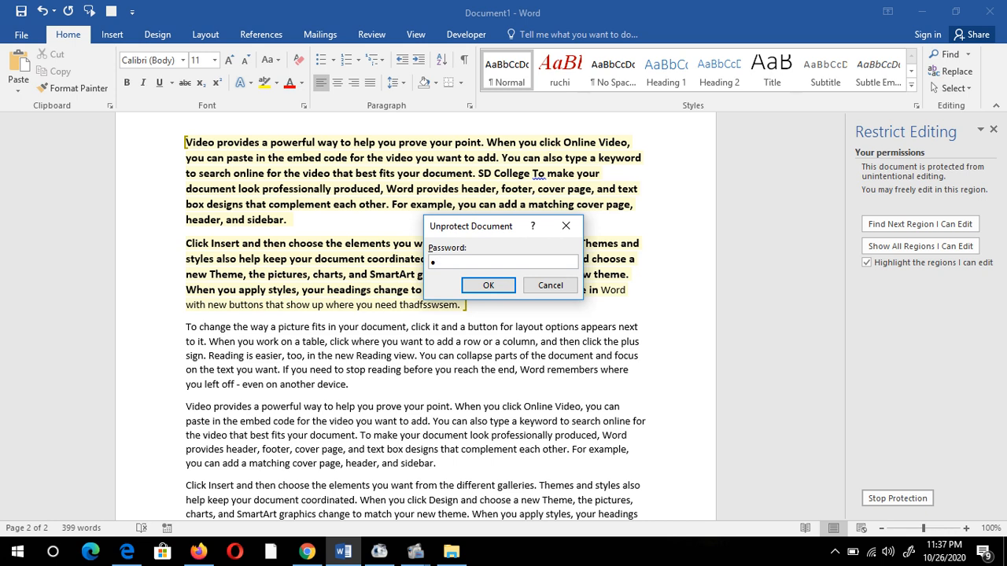
pyautogui.click(484, 285)
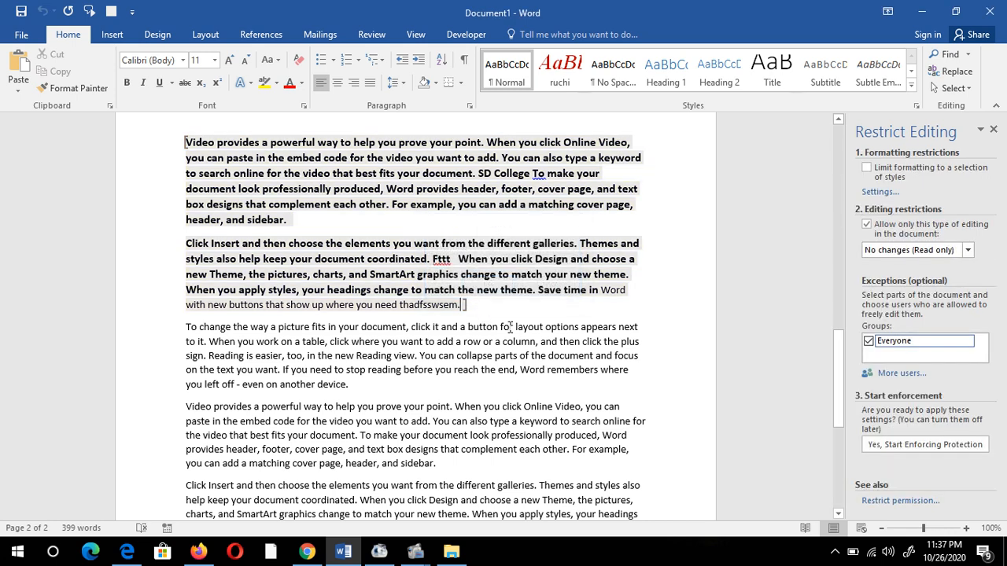
pyautogui.moveTo(496, 356); pyautogui.dragTo(541, 388)
pyautogui.write('g hgd')
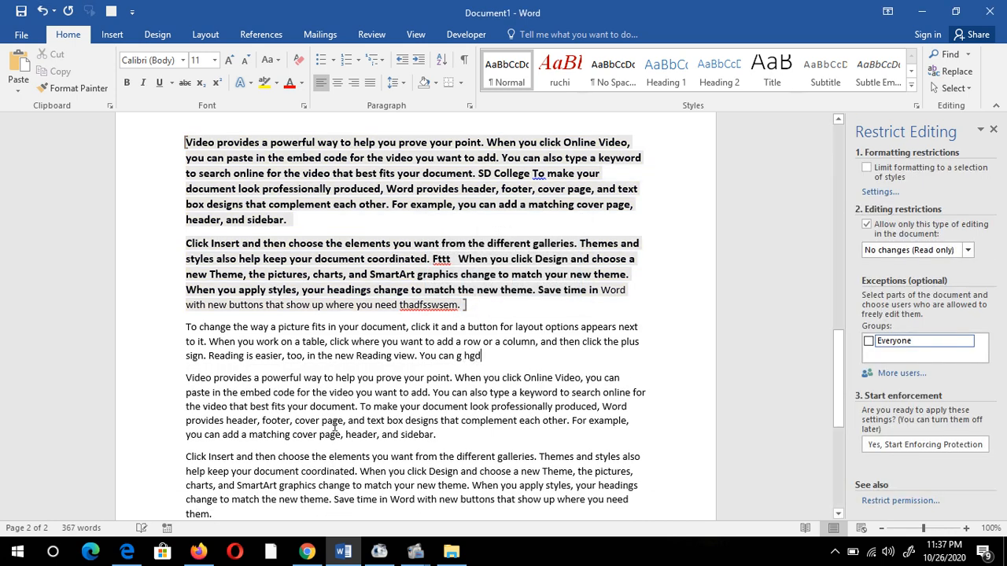
pyautogui.click(411, 394)
pyautogui.write('cfff')
# - Bold the text from 'When you work' through 'and sidebar.'
pyautogui.moveTo(439, 437); pyautogui.dragTo(227, 346)
pyautogui.click(128, 83)
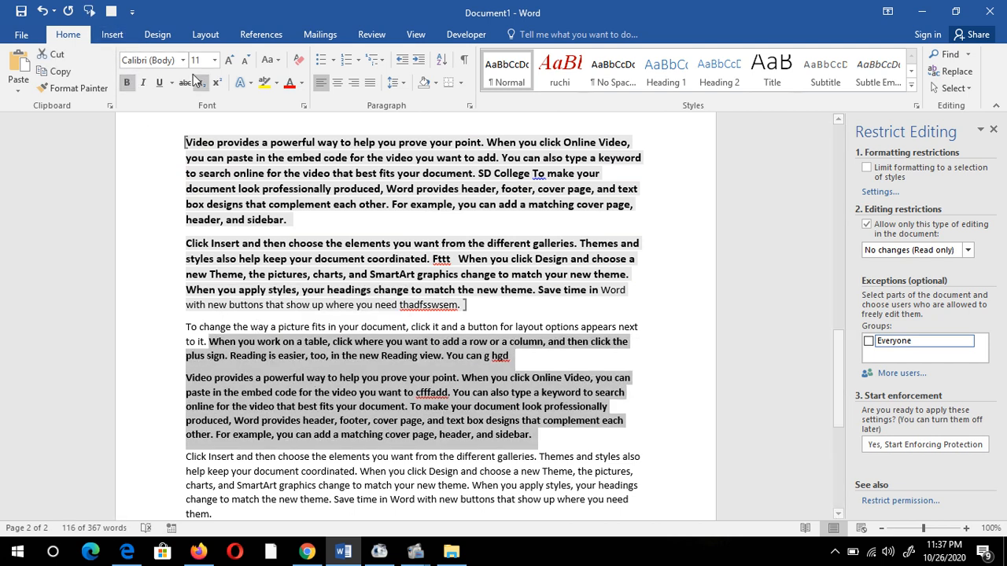
pyautogui.click(214, 60)
# - Set the selected text to 24 pt, then undo the size change
pyautogui.click(198, 217)
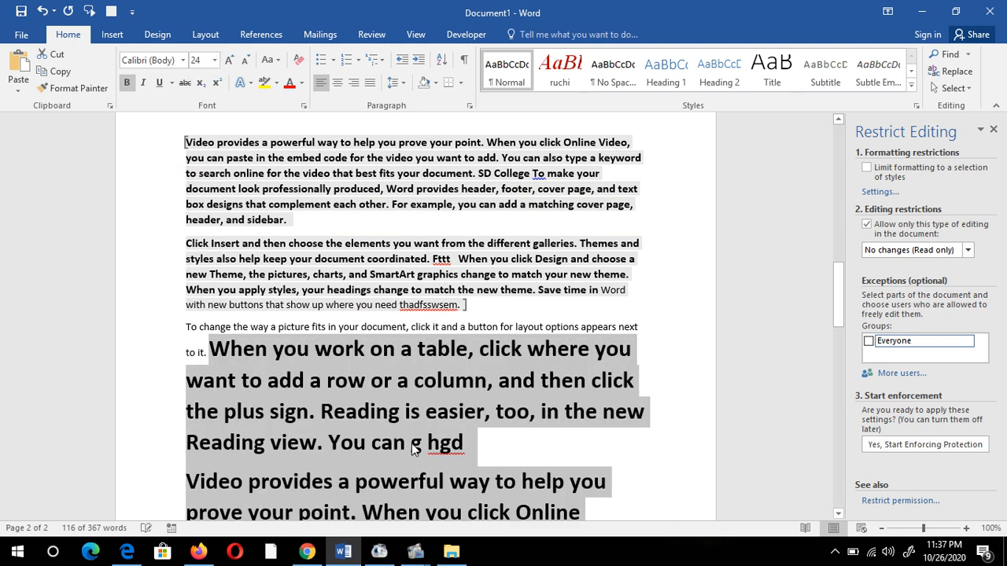
pyautogui.click(409, 394)
pyautogui.hotkey('ctrl', 'z')
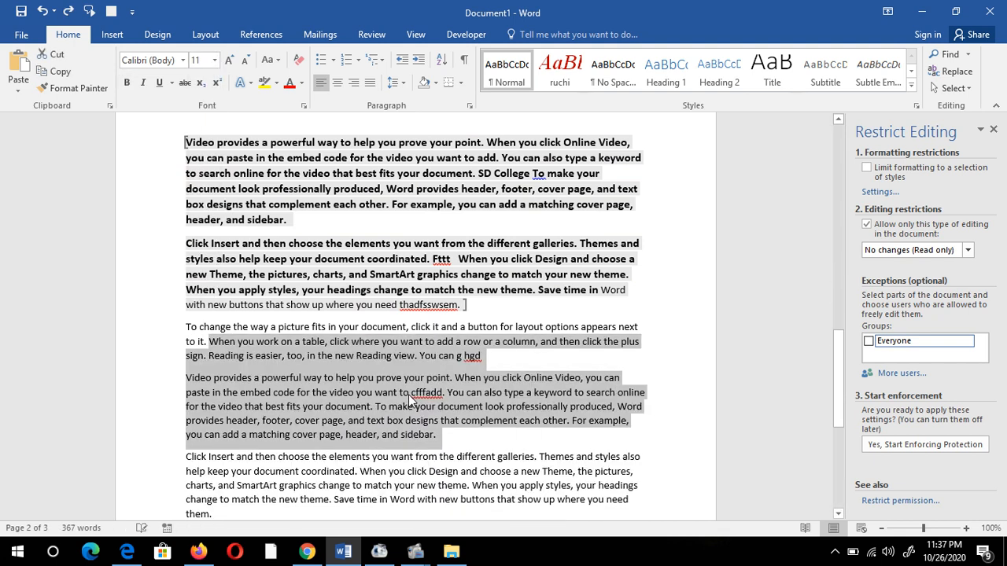
pyautogui.click(479, 304)
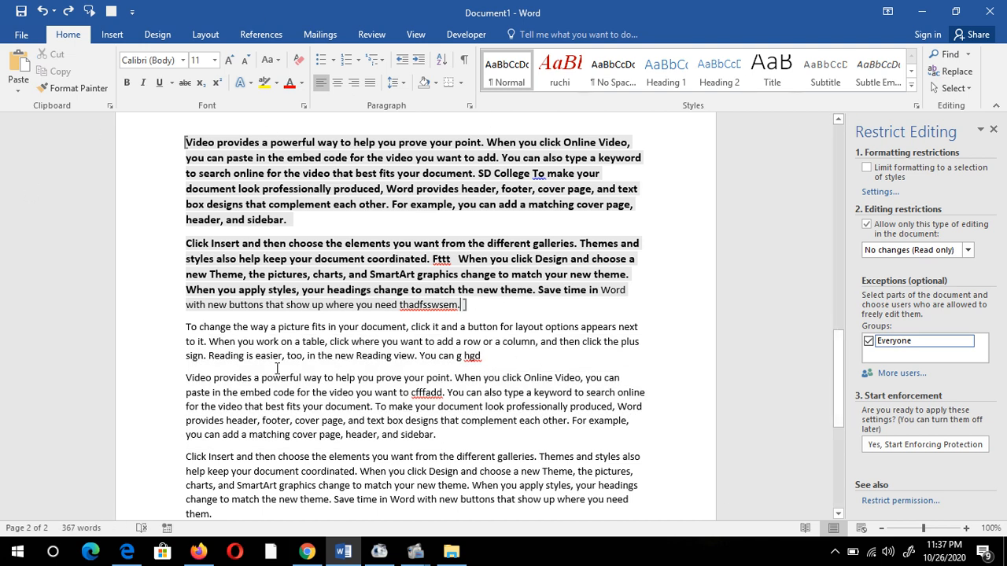
# - Remove the Everyone exception from the first two paragraphs, turn off editing restriction, and close the pane
pyautogui.moveTo(492, 316); pyautogui.dragTo(186, 143)
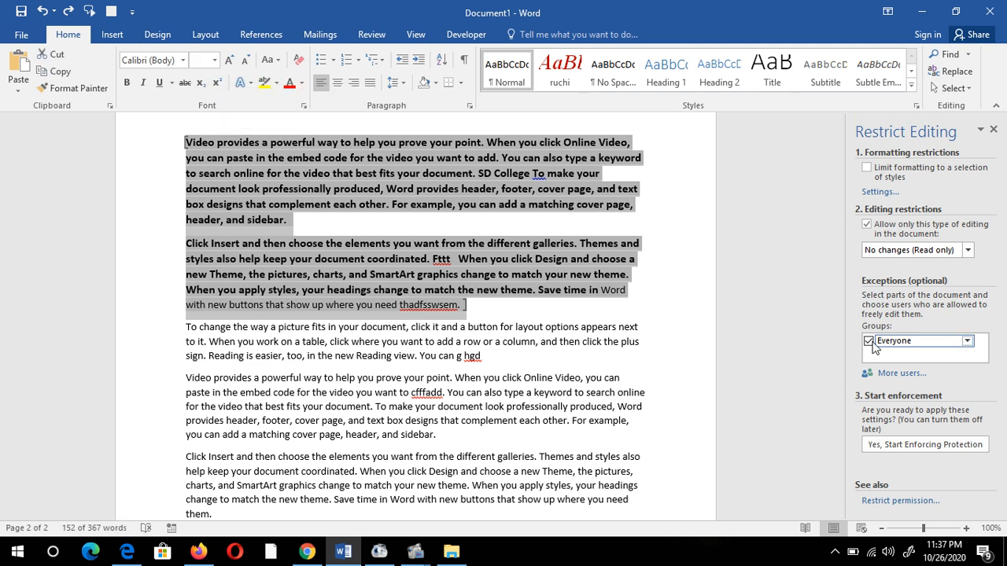
pyautogui.click(869, 340)
pyautogui.click(866, 225)
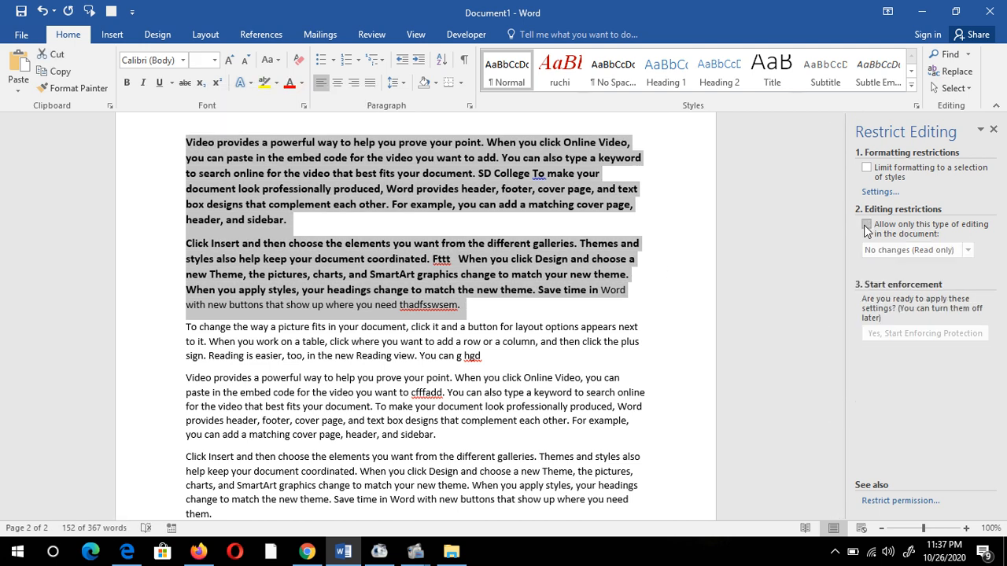
pyautogui.click(906, 501)
pyautogui.click(705, 313)
pyautogui.click(991, 125)
pyautogui.click(401, 204)
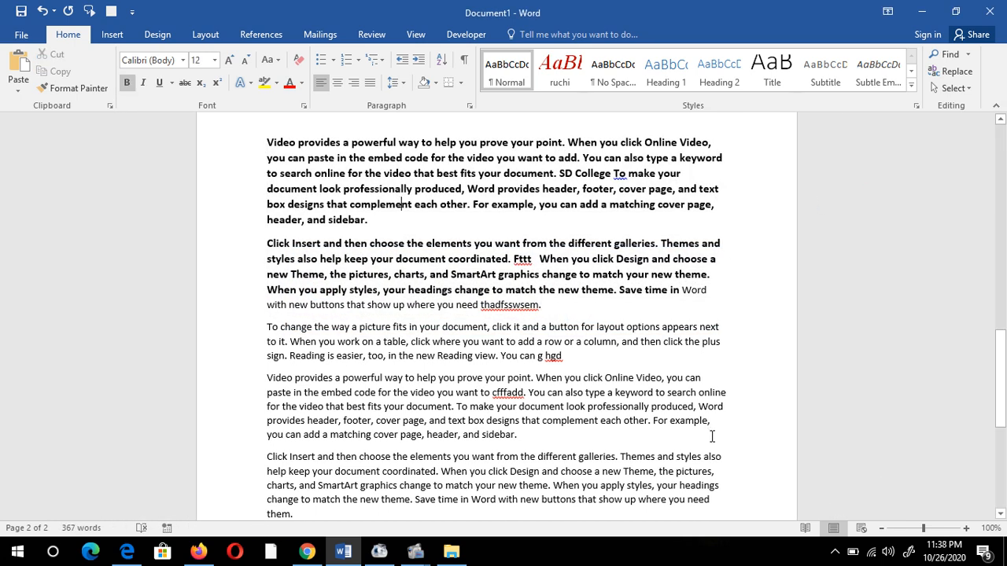
# - For both bold paragraphs, enable Limit formatting, No changes (Read only), and the Everyone exception
pyautogui.scroll(-1, 557, 355)
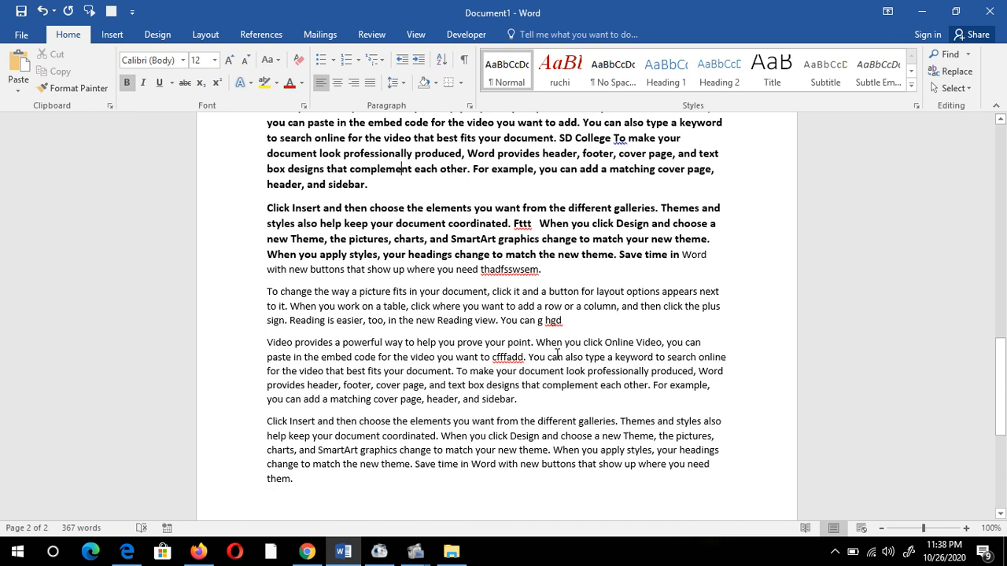
pyautogui.scroll(2, 423, 332)
pyautogui.moveTo(265, 176); pyautogui.dragTo(546, 343)
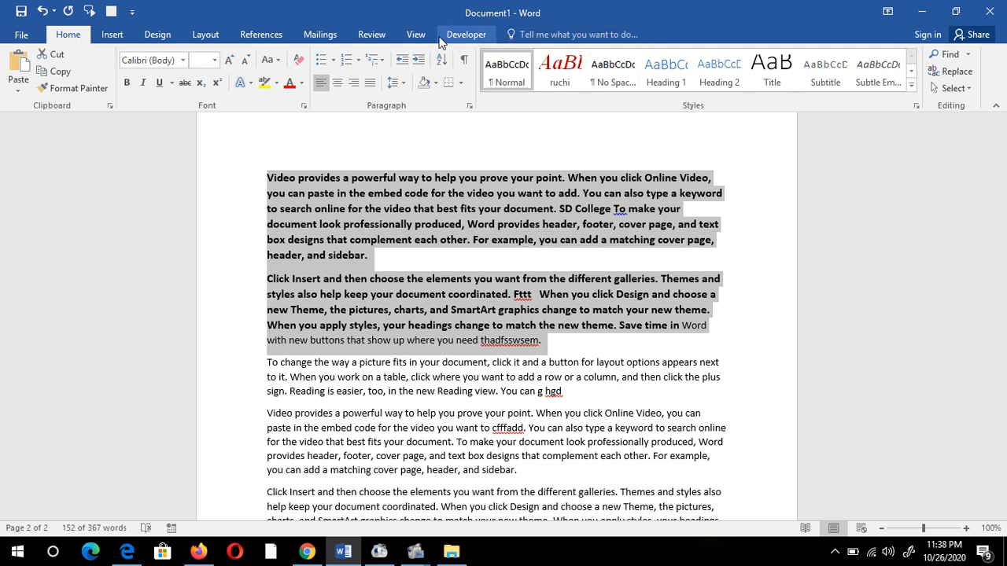
pyautogui.click(366, 34)
pyautogui.click(821, 75)
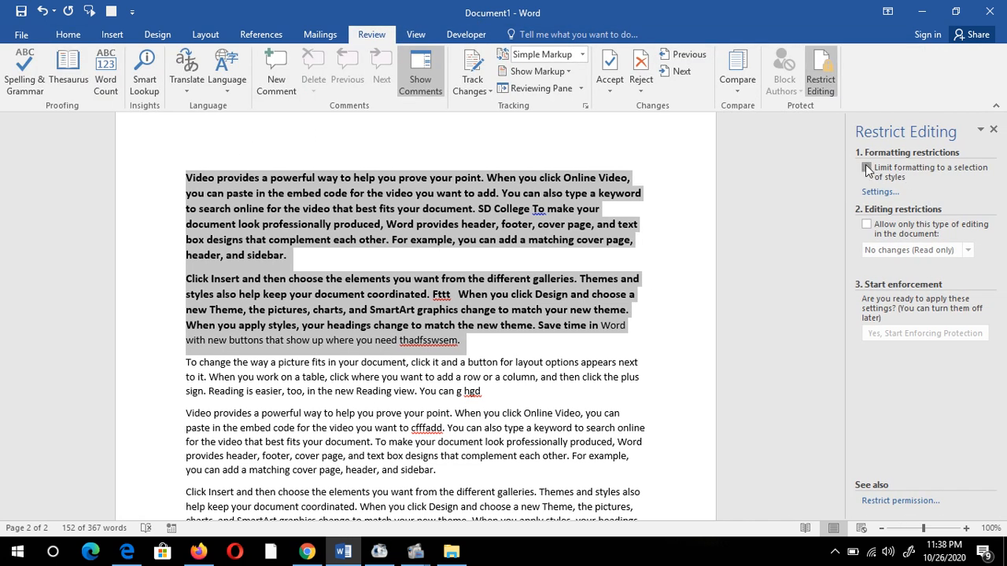
pyautogui.click(867, 170)
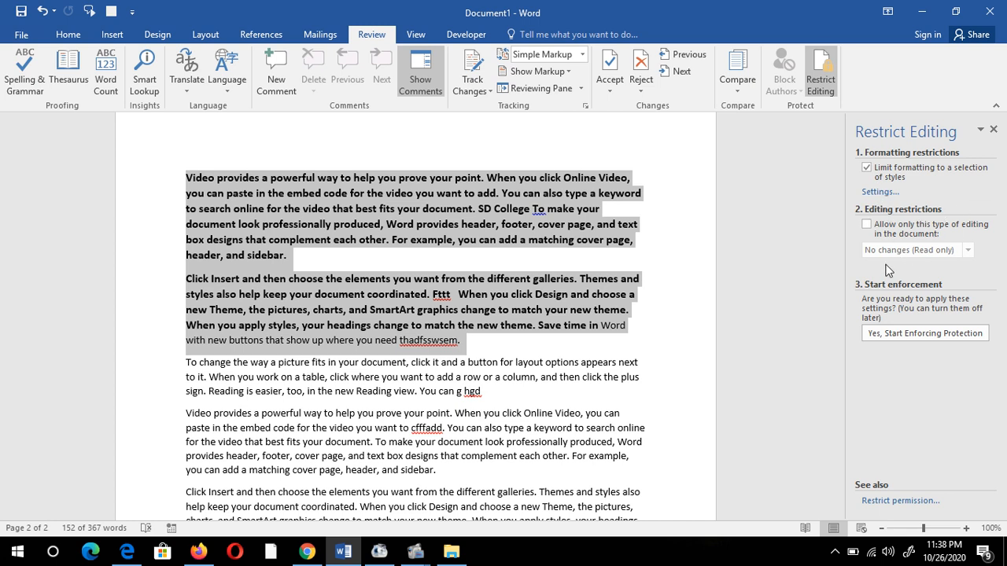
pyautogui.click(865, 225)
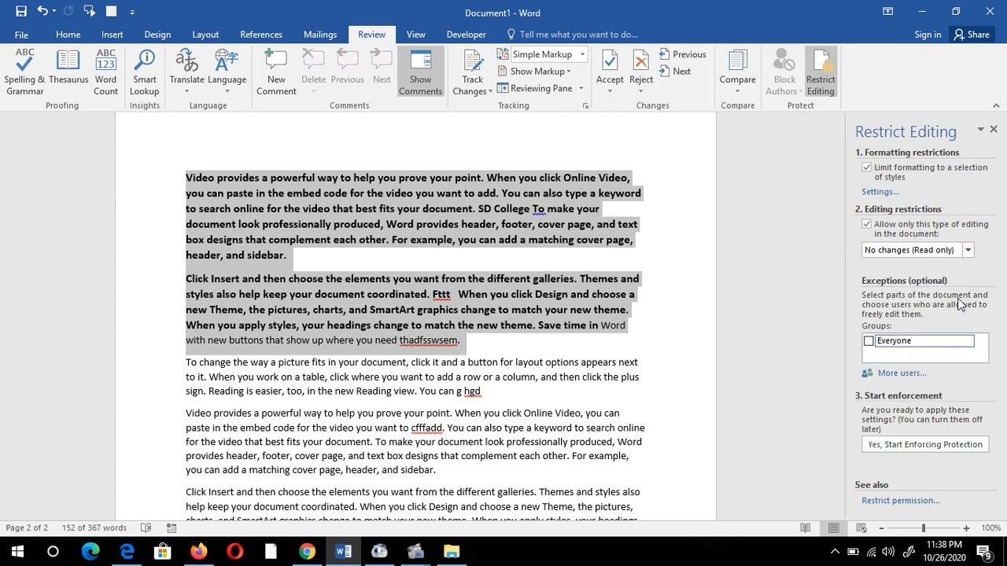
pyautogui.click(869, 341)
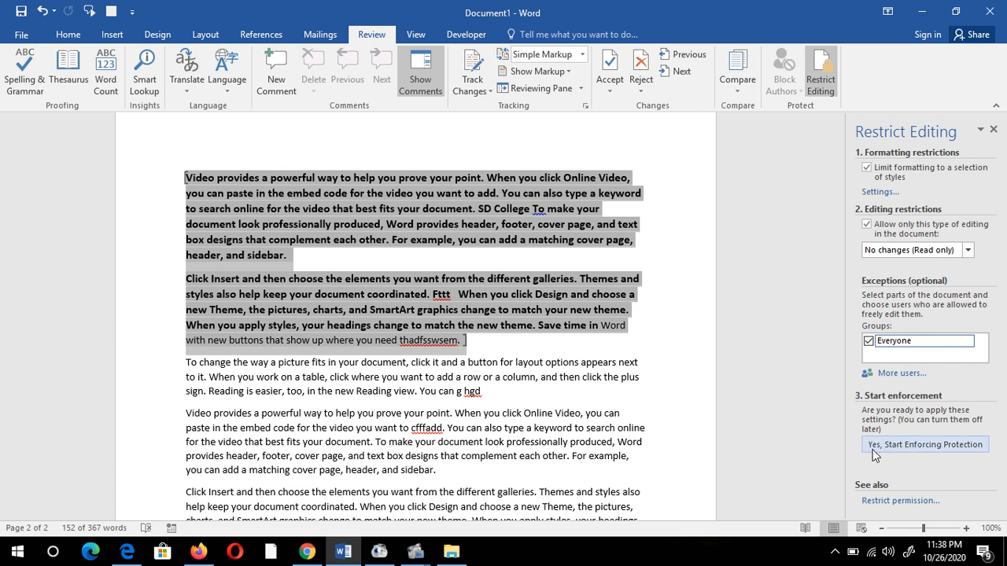
# - Enforce the protection with a password, leaving only the two bold paragraphs editable
pyautogui.click(930, 444)
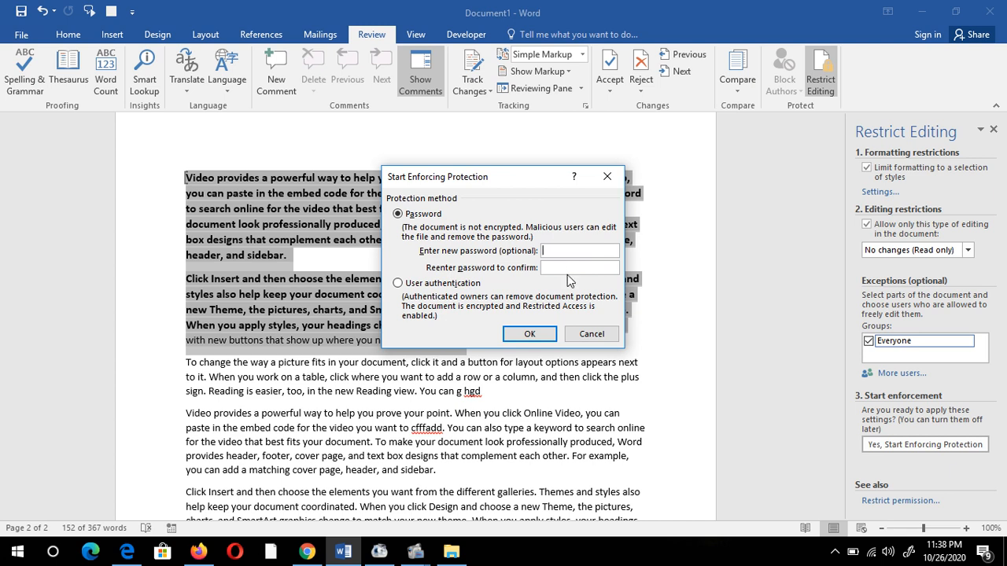
pyautogui.write('****')
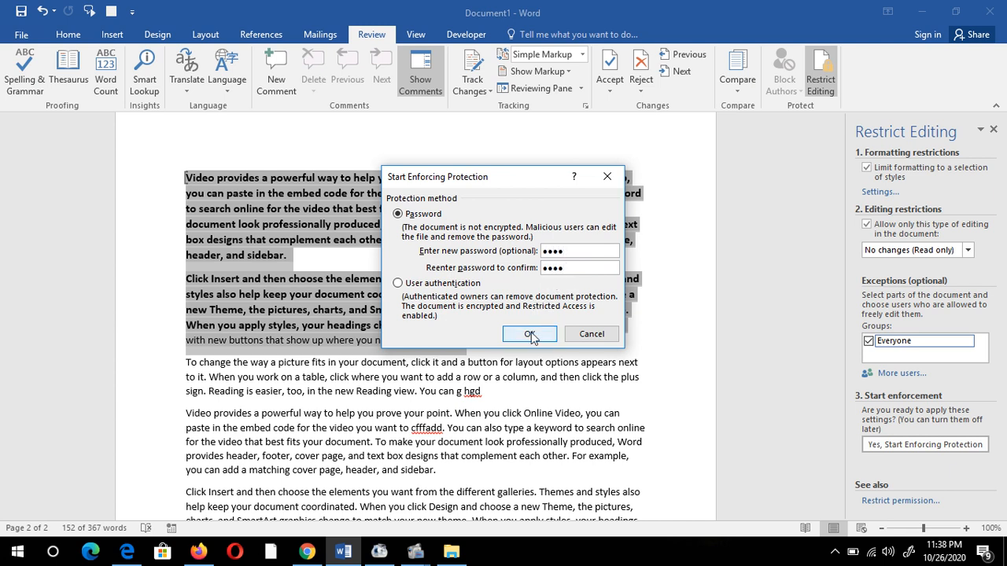
pyautogui.click(531, 334)
pyautogui.click(542, 377)
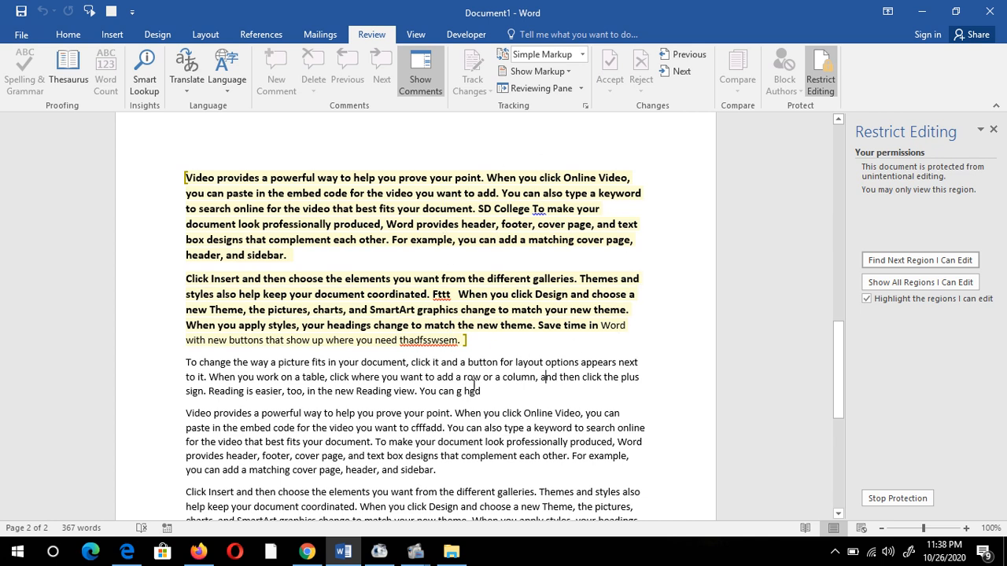
# - Try deleting a selection that spans a locked region to confirm it is blocked
pyautogui.moveTo(401, 416); pyautogui.dragTo(518, 463)
pyautogui.press('Delete')
pyautogui.click(479, 456)
# - Apply Title, then Subtitle, and finally Subtle Emphasis to both editable paragraphs
pyautogui.moveTo(182, 173); pyautogui.dragTo(461, 342)
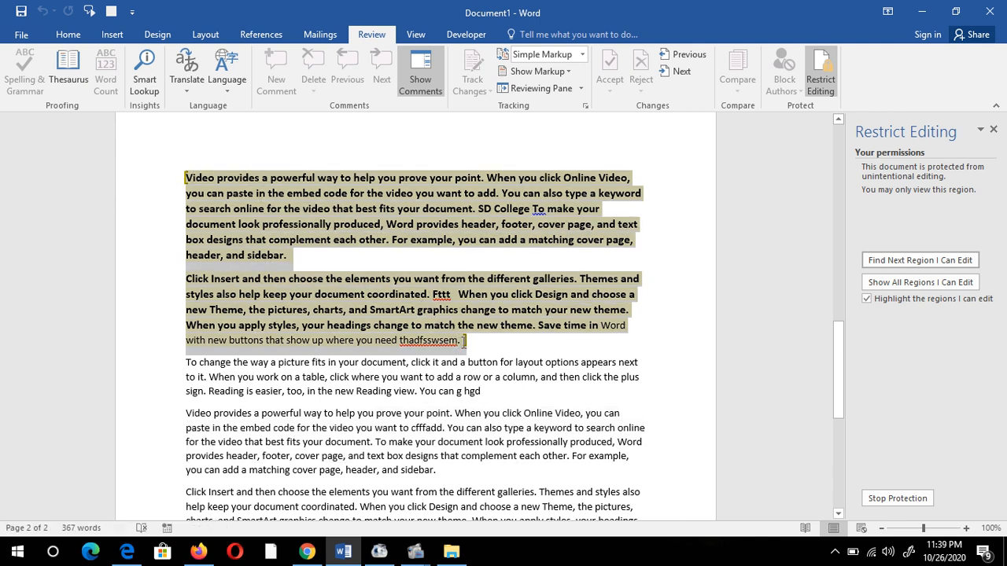
pyautogui.click(68, 35)
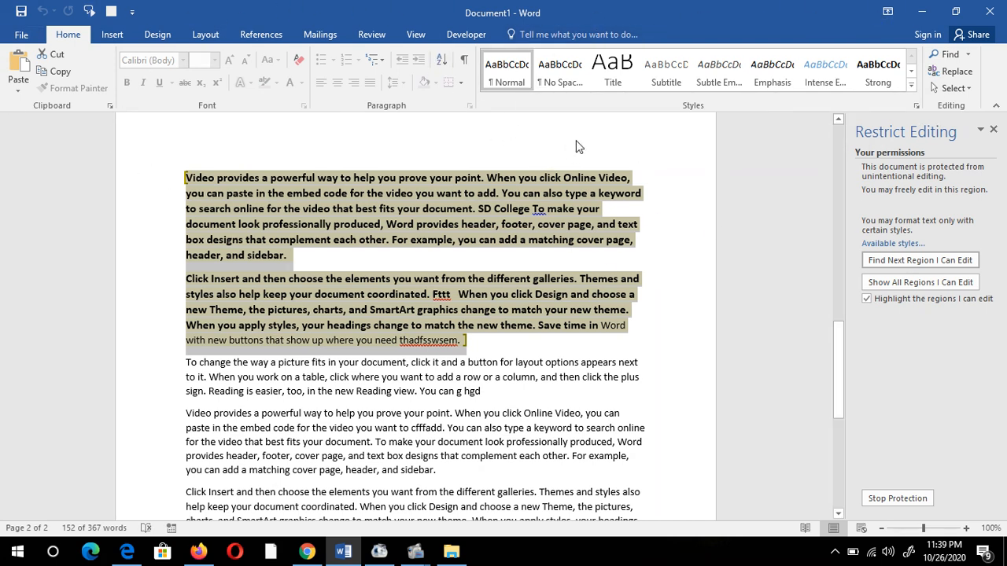
pyautogui.click(618, 81)
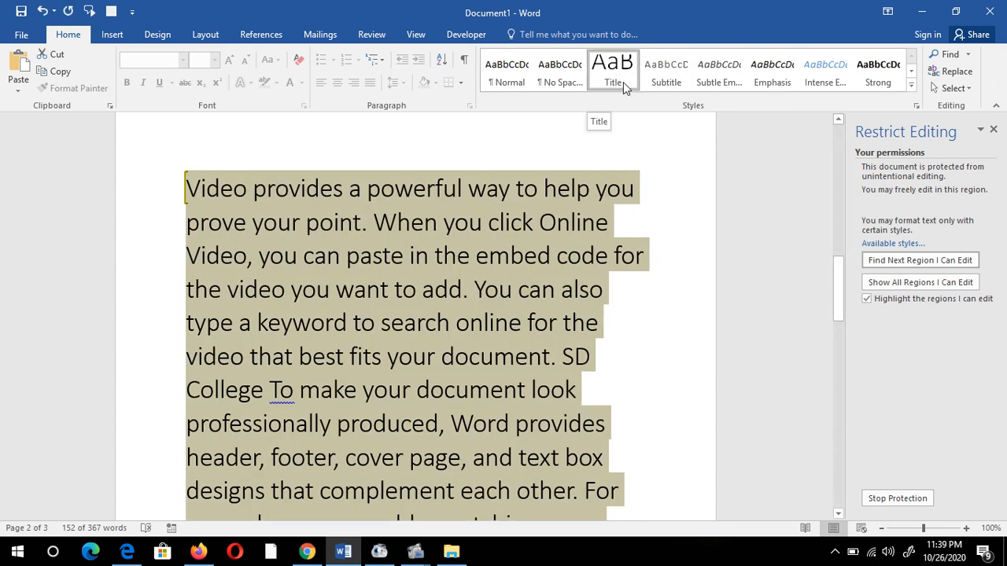
pyautogui.click(666, 72)
pyautogui.click(718, 74)
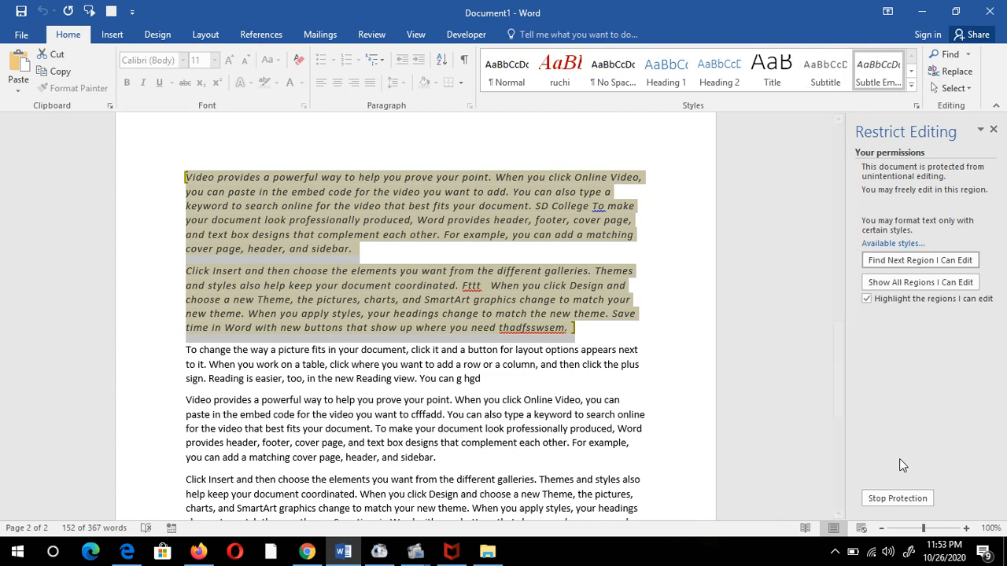
# - Unprotect the document with its password and clear both restrictions, removing the ignored exceptions
pyautogui.click(874, 503)
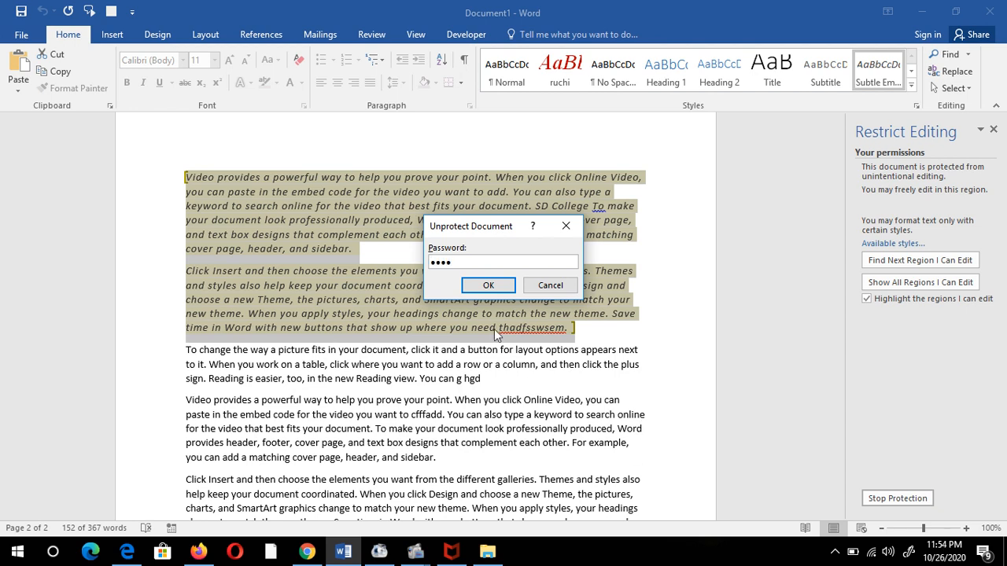
pyautogui.click(471, 289)
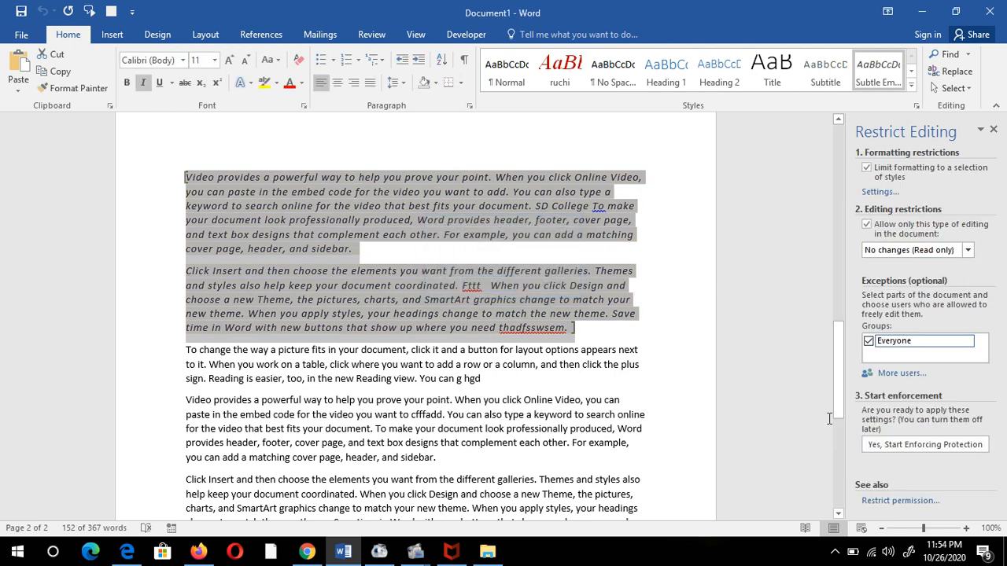
pyautogui.click(867, 168)
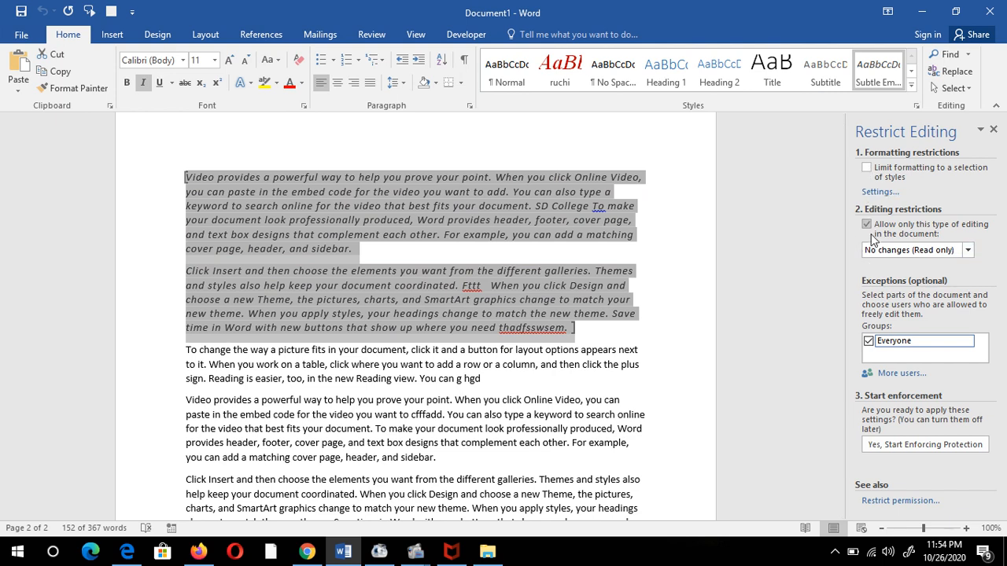
pyautogui.click(866, 224)
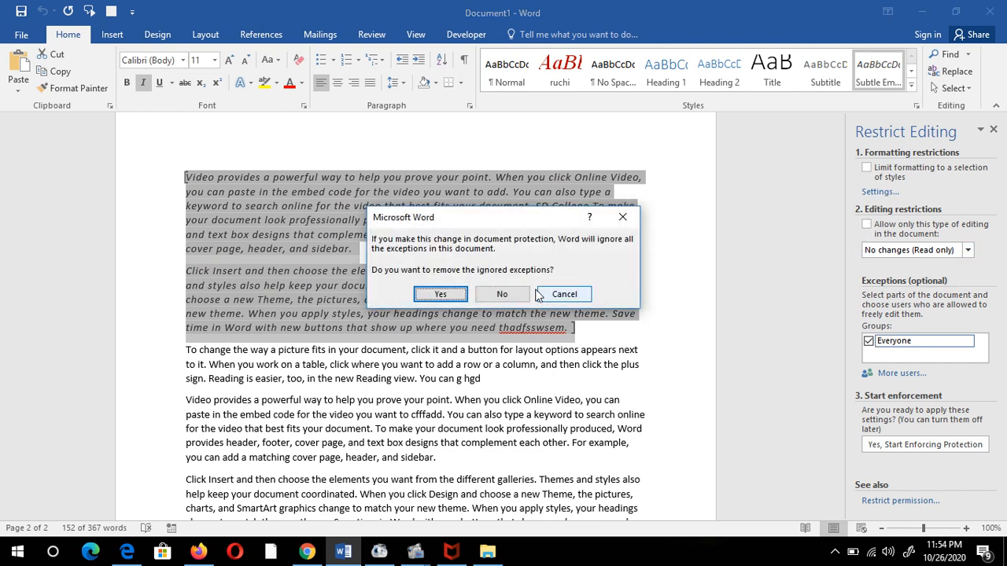
pyautogui.click(440, 294)
# - Close the Restrict Editing pane and reselect the two italic paragraphs on the Review tab
pyautogui.click(993, 129)
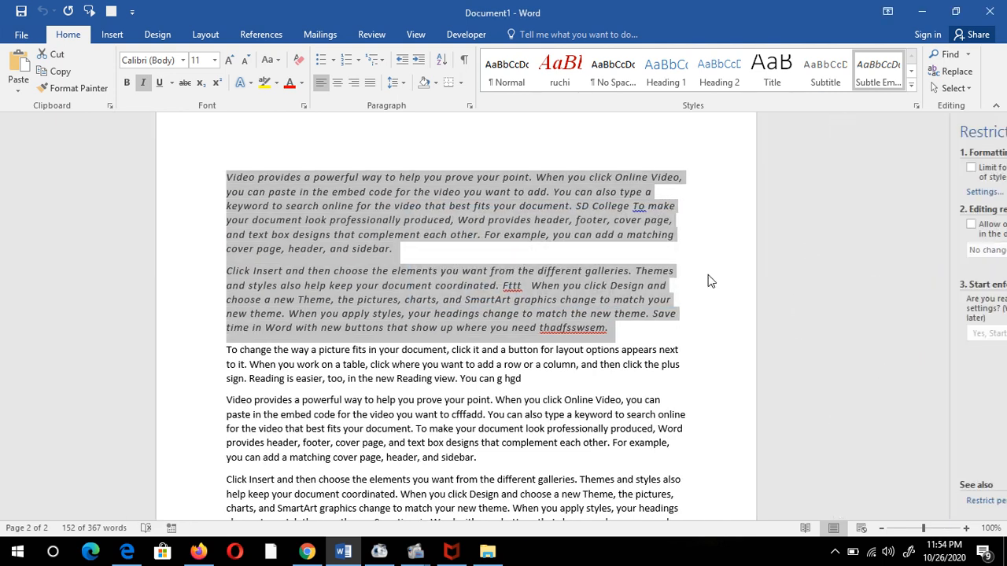
pyautogui.moveTo(657, 331); pyautogui.dragTo(260, 179)
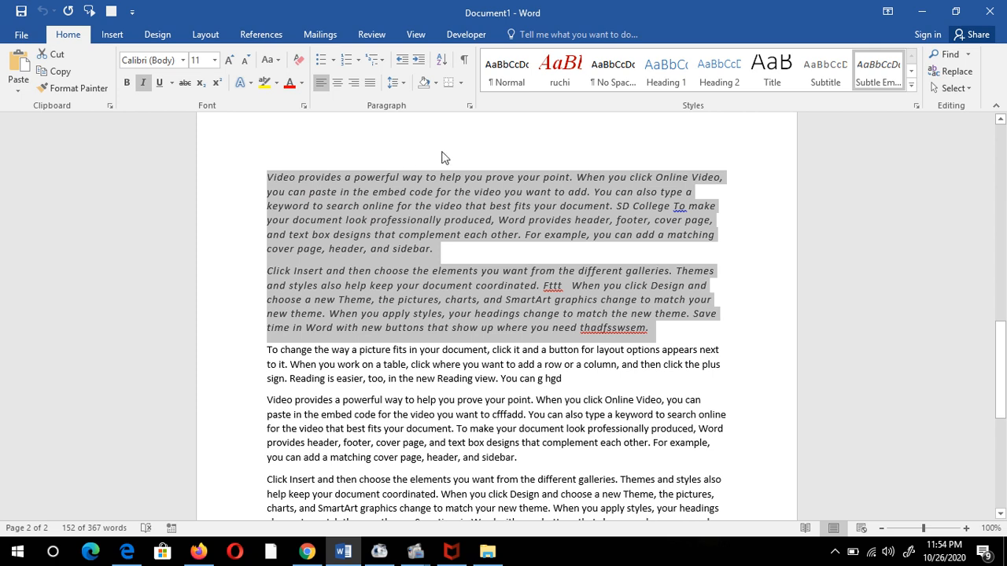
pyautogui.click(366, 34)
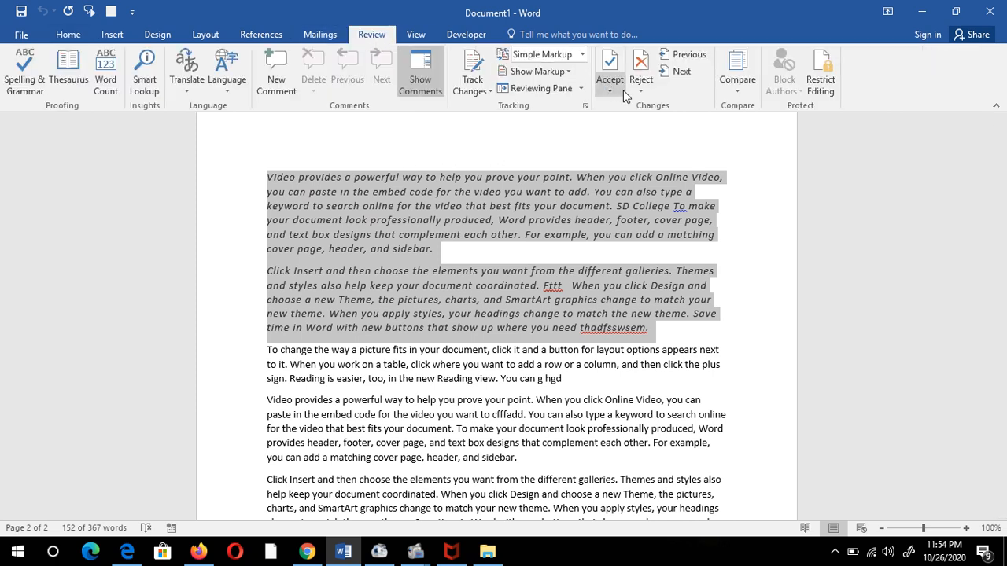
# - Limit formatting to allowed styles, disallowing Header, Heading 1 and Heading 2, and keep existing formatting
pyautogui.click(819, 83)
pyautogui.click(899, 168)
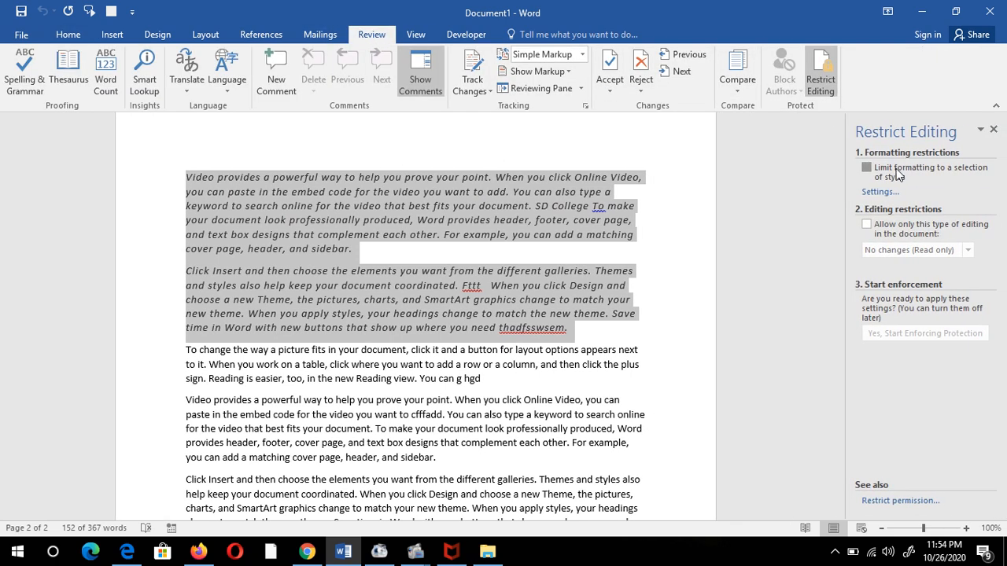
pyautogui.click(881, 195)
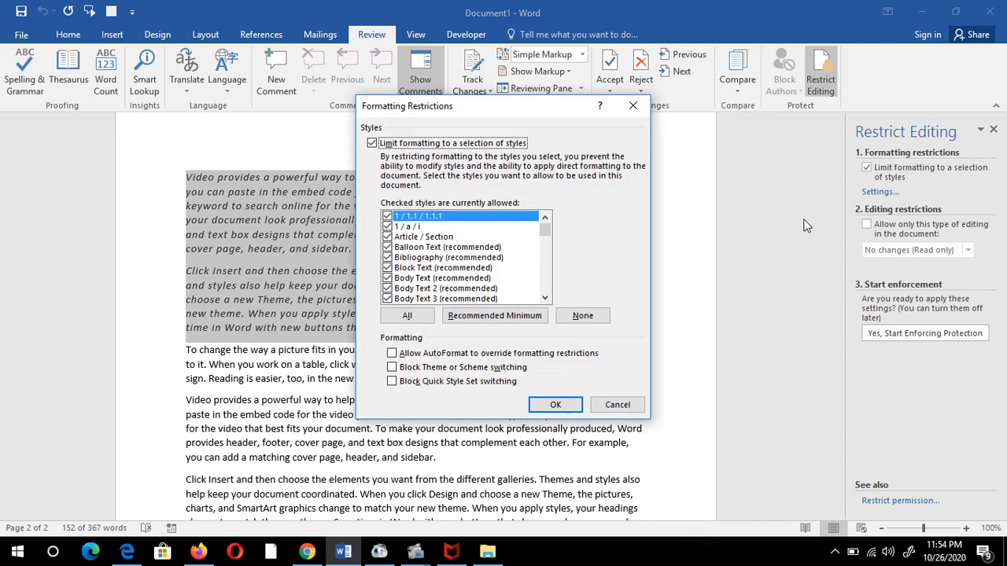
pyautogui.moveTo(545, 299); pyautogui.dragTo(546, 299)
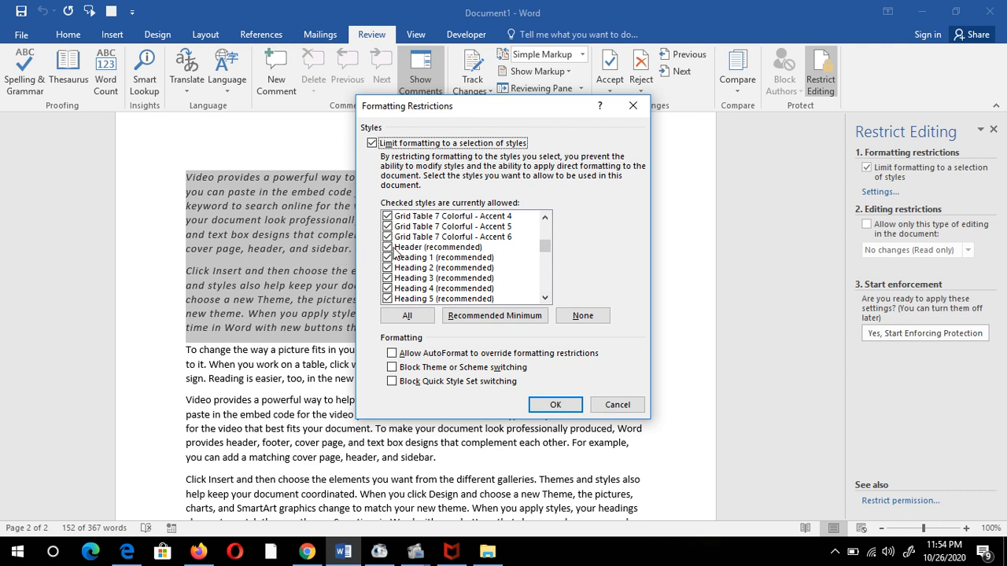
pyautogui.click(387, 247)
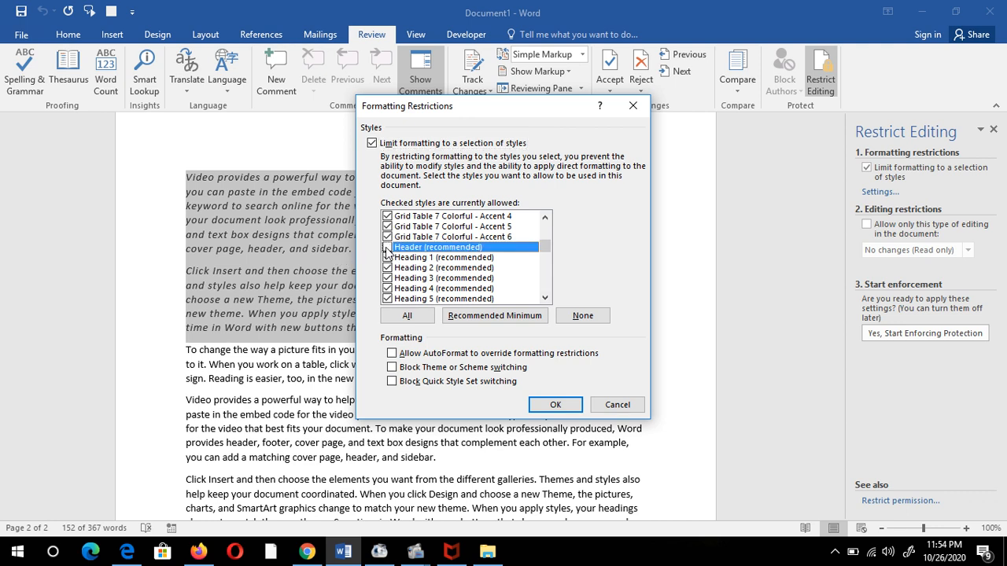
pyautogui.click(387, 258)
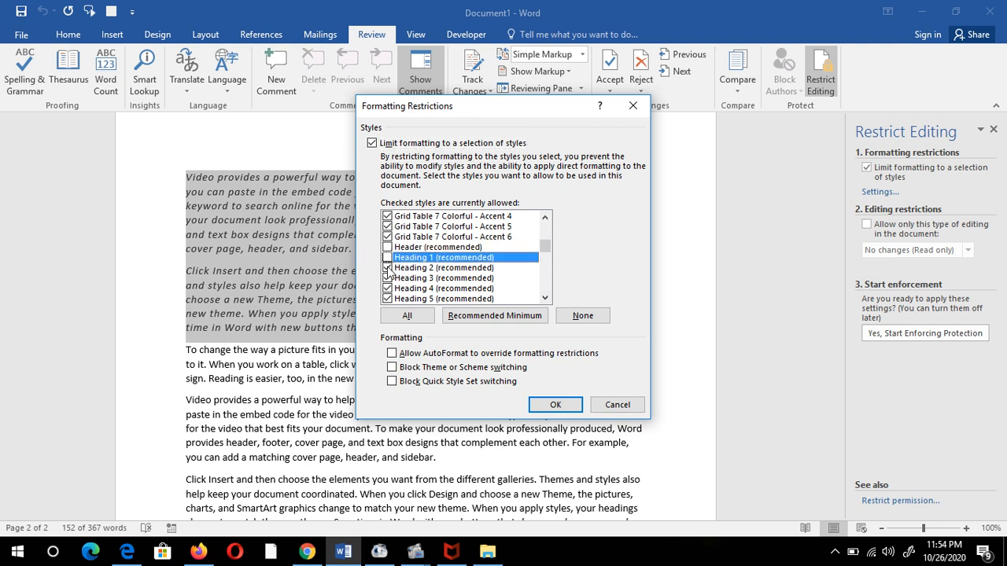
pyautogui.click(387, 268)
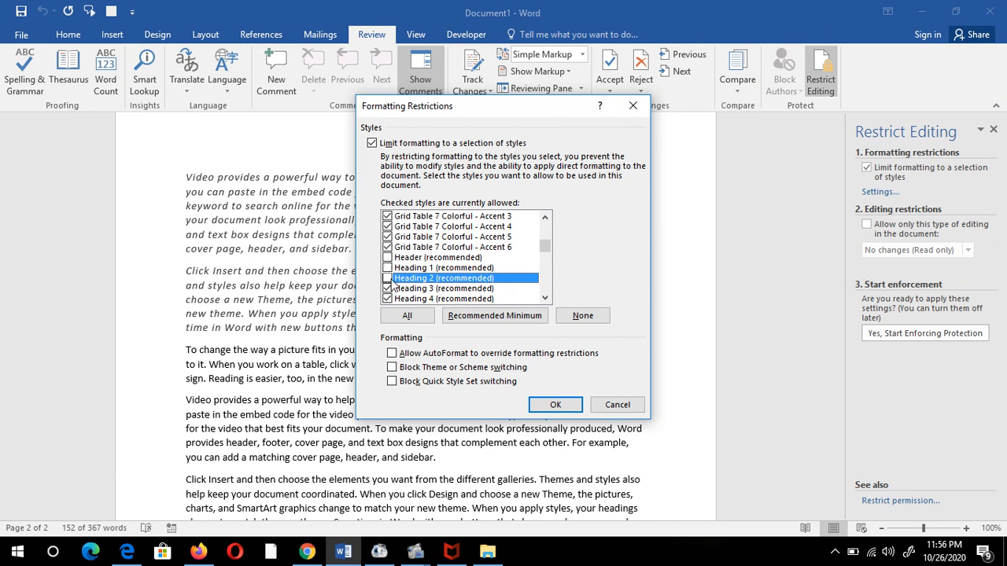
pyautogui.click(560, 408)
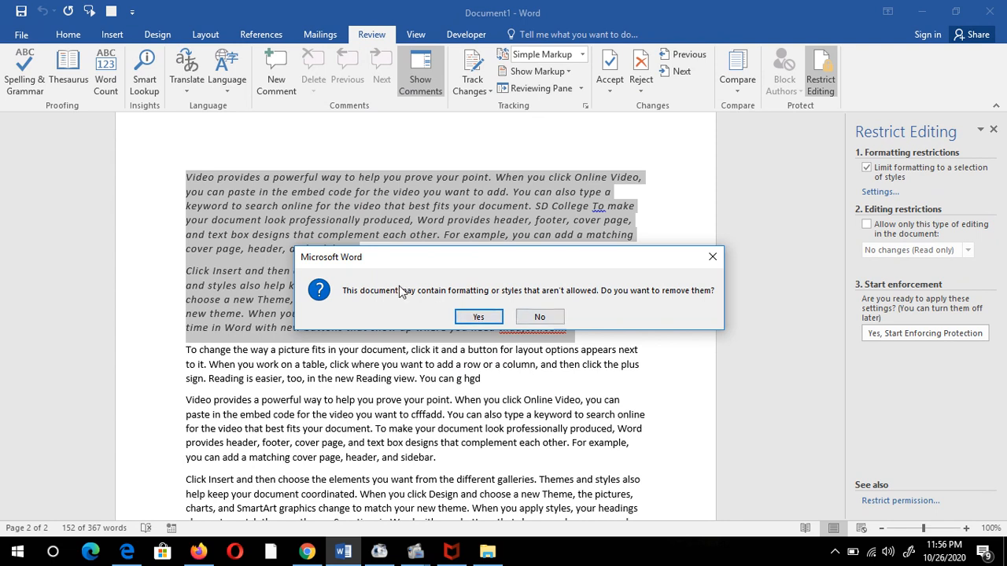
pyautogui.click(541, 320)
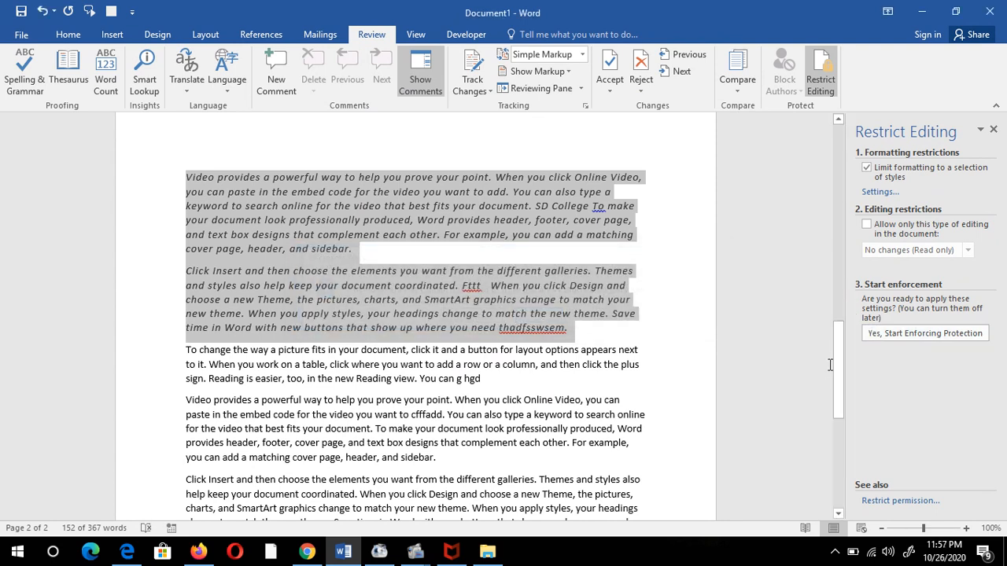
# - Restrict editing to Comments only
pyautogui.click(867, 226)
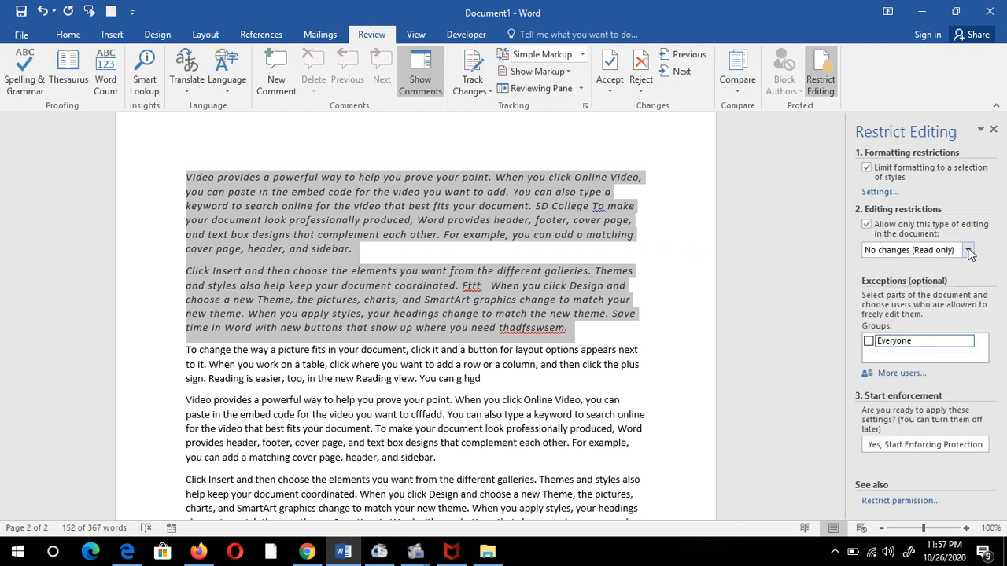
pyautogui.click(968, 250)
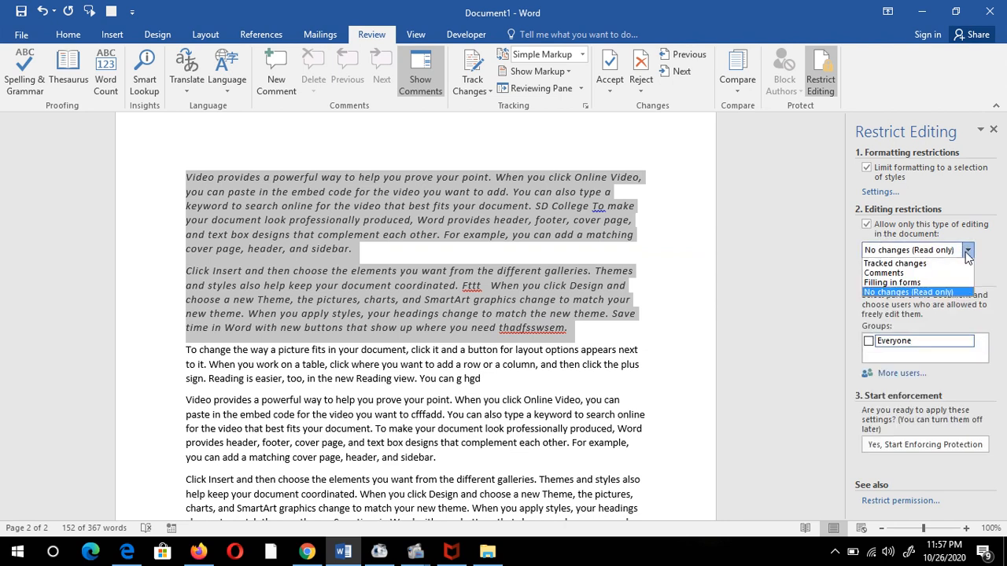
pyautogui.click(879, 282)
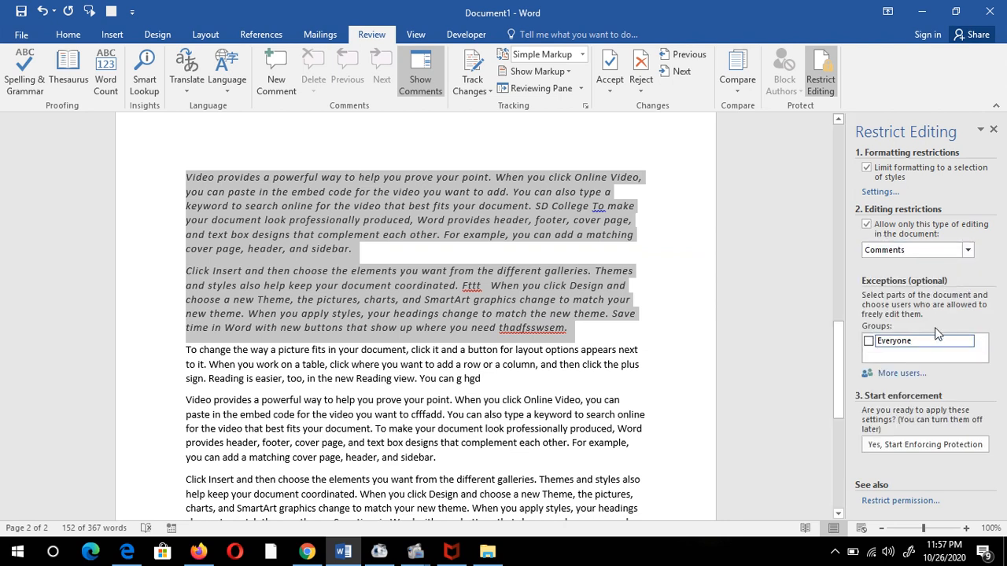
# - Exempt Everyone for the italic paragraphs and enforce protection, entering the password twice
pyautogui.click(869, 341)
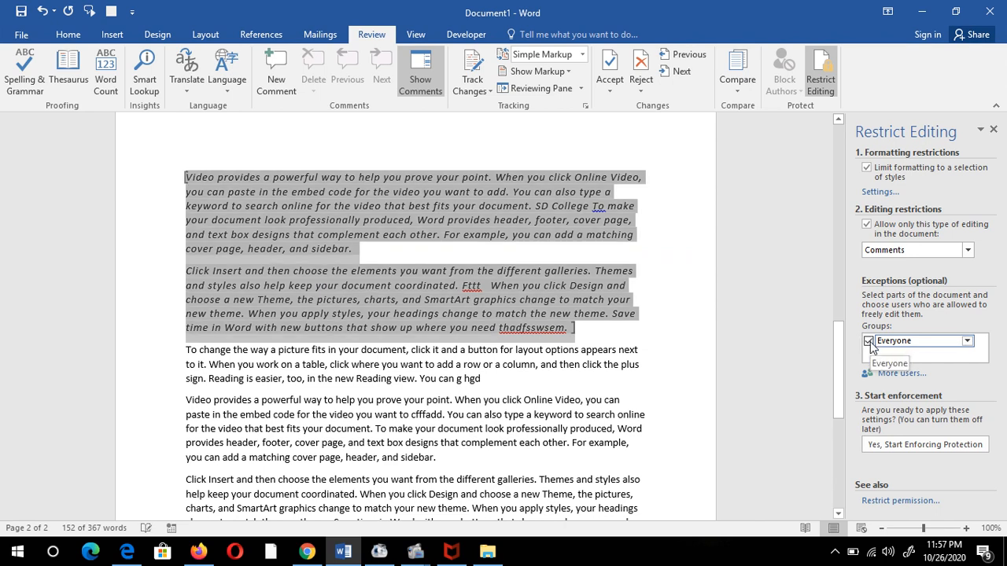
pyautogui.click(923, 443)
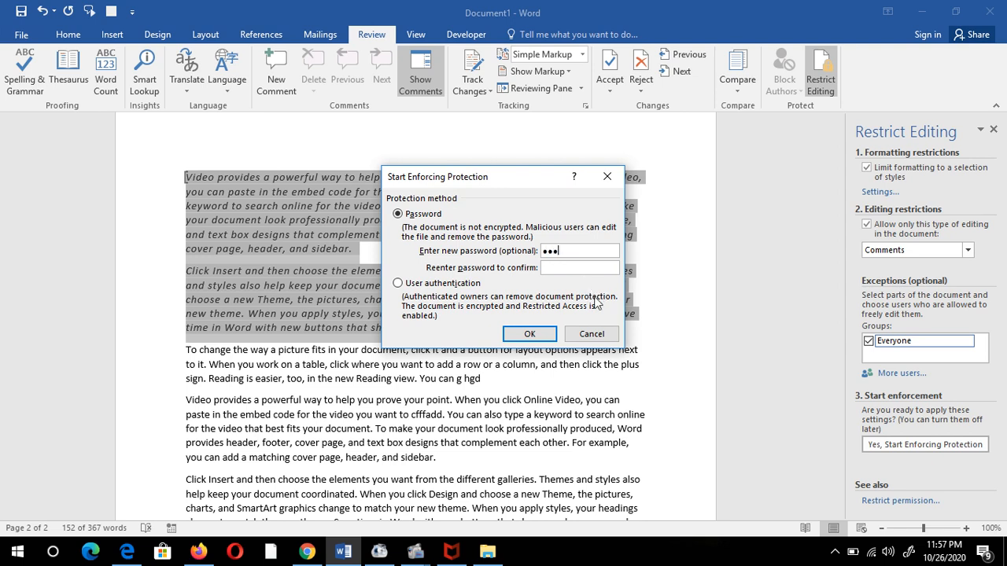
pyautogui.click(575, 269)
pyautogui.write('•••')
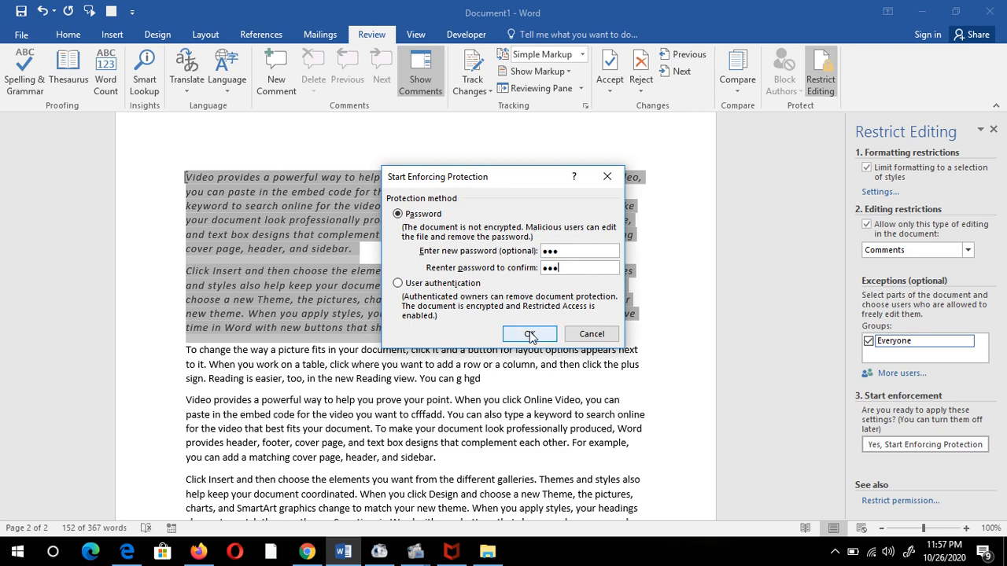
pyautogui.click(528, 332)
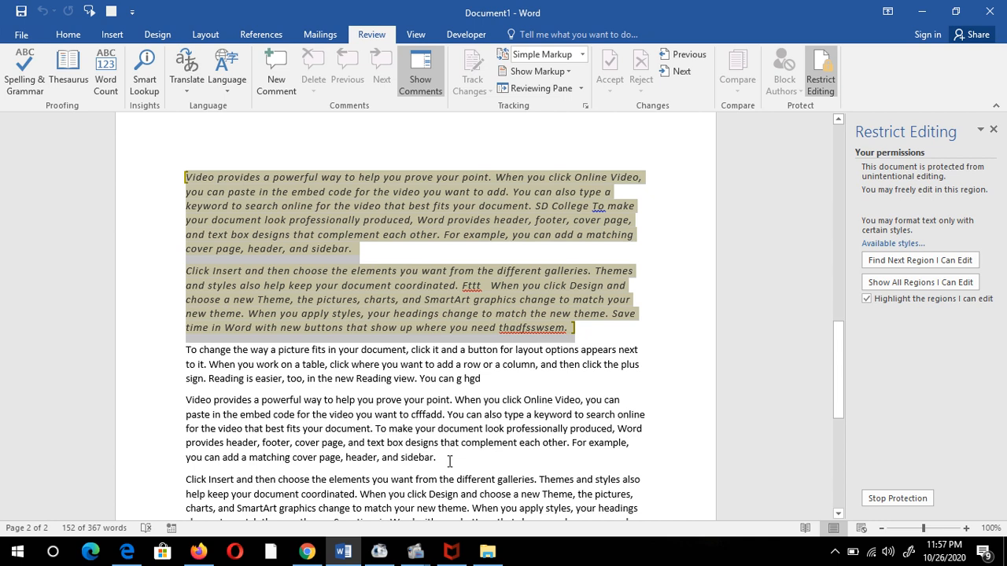
pyautogui.moveTo(450, 462); pyautogui.dragTo(357, 400)
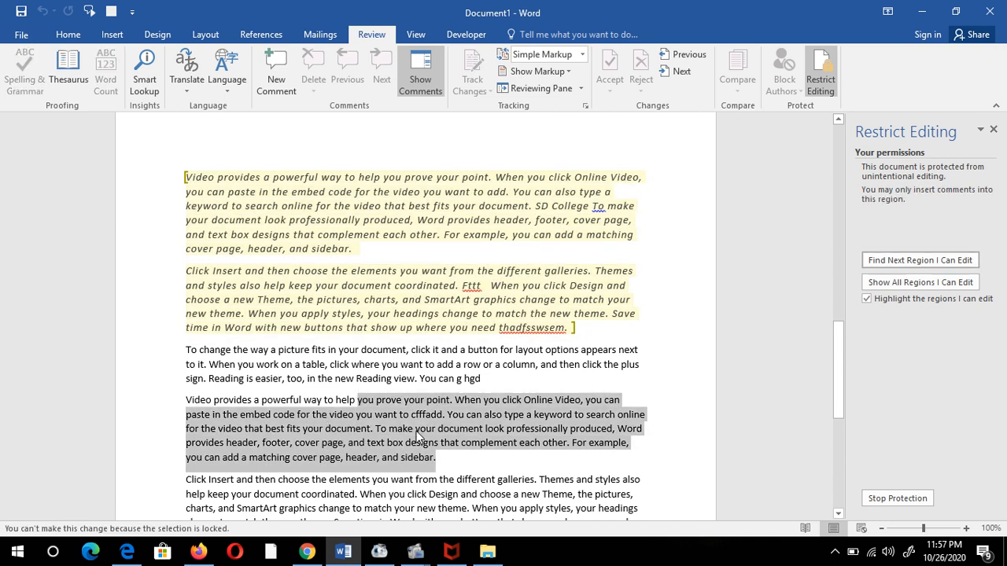
pyautogui.moveTo(288, 364); pyautogui.dragTo(455, 469)
pyautogui.click(455, 469)
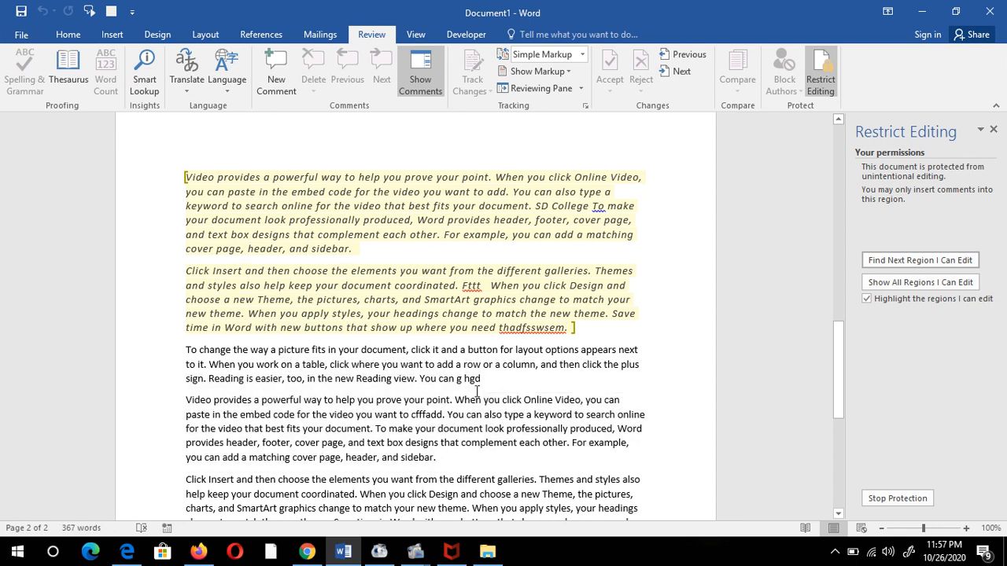
pyautogui.click(276, 71)
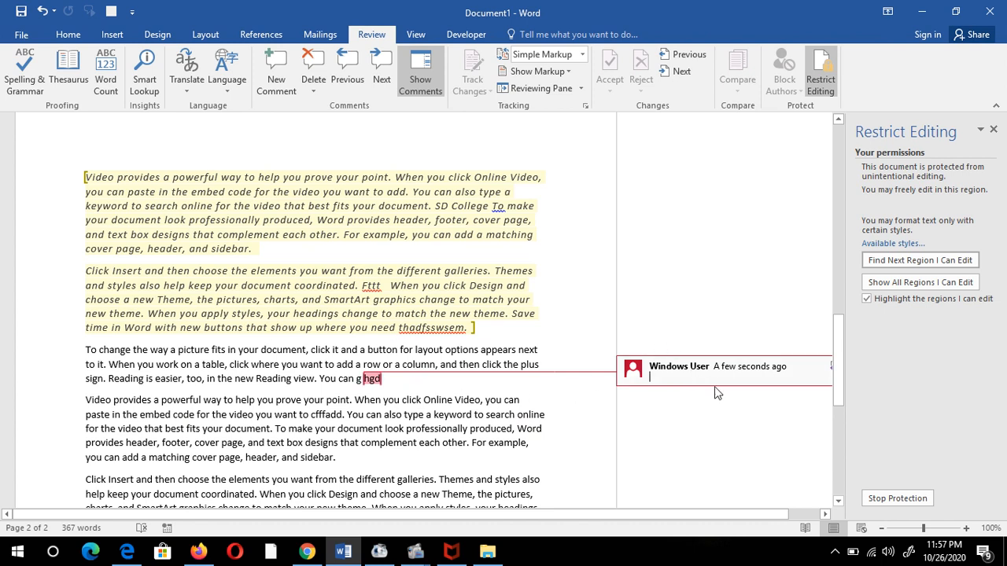
pyautogui.write('0')
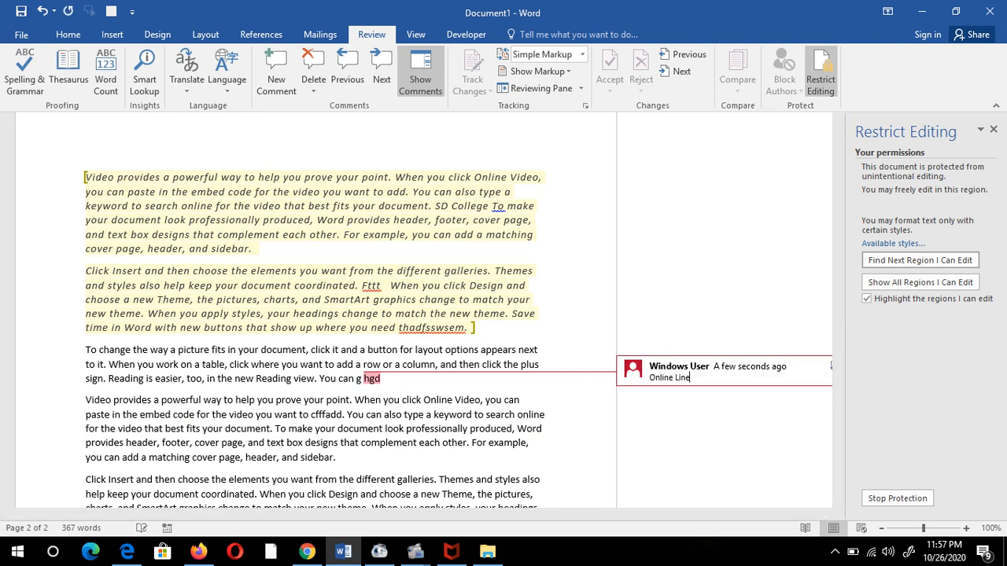
pyautogui.write('nline Line Course')
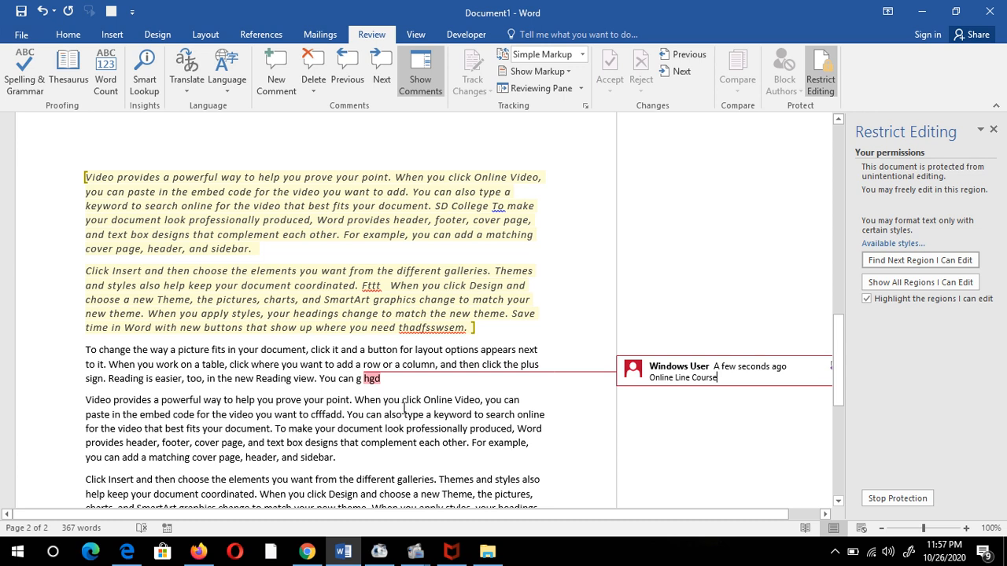
pyautogui.click(289, 414)
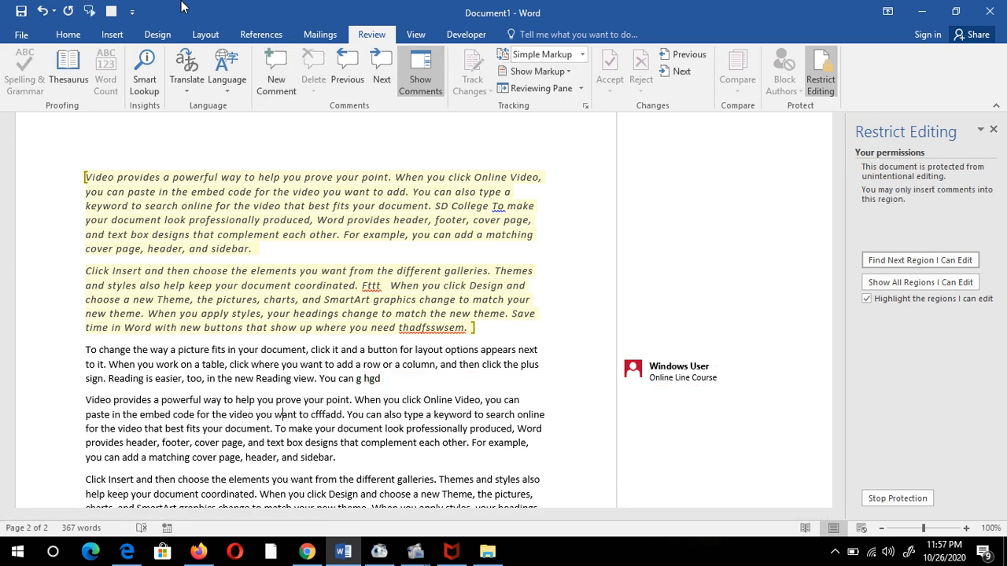
pyautogui.moveTo(298, 414); pyautogui.dragTo(165, 378)
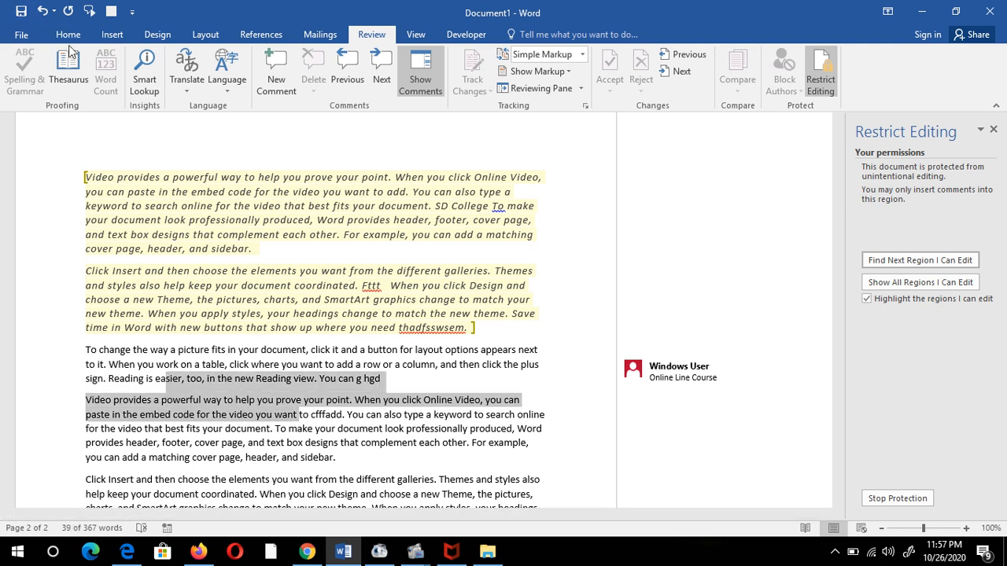
pyautogui.click(75, 38)
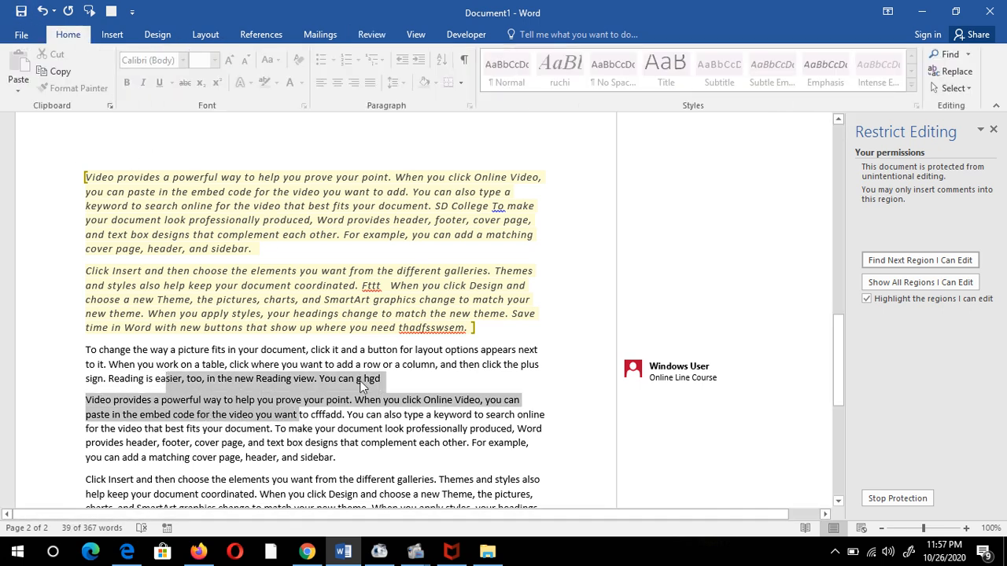
pyautogui.click(431, 414)
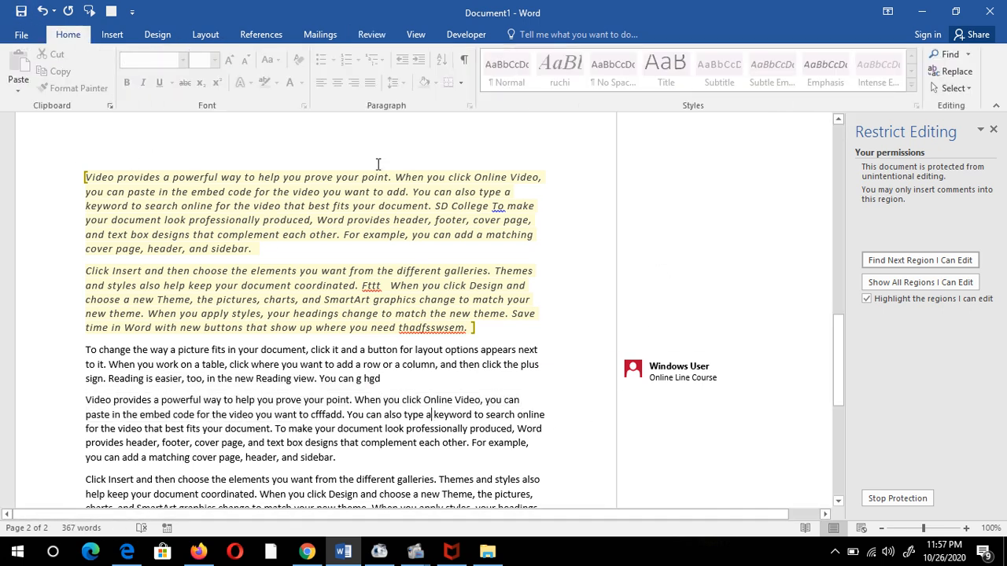
pyautogui.click(262, 35)
pyautogui.click(695, 382)
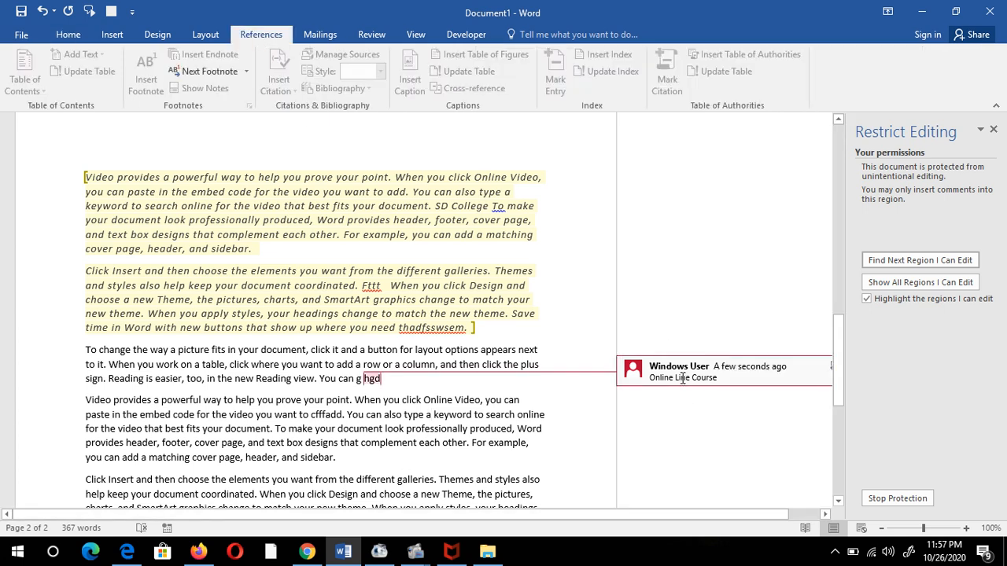
pyautogui.scroll(3, 702, 242)
pyautogui.scroll(-3, 702, 241)
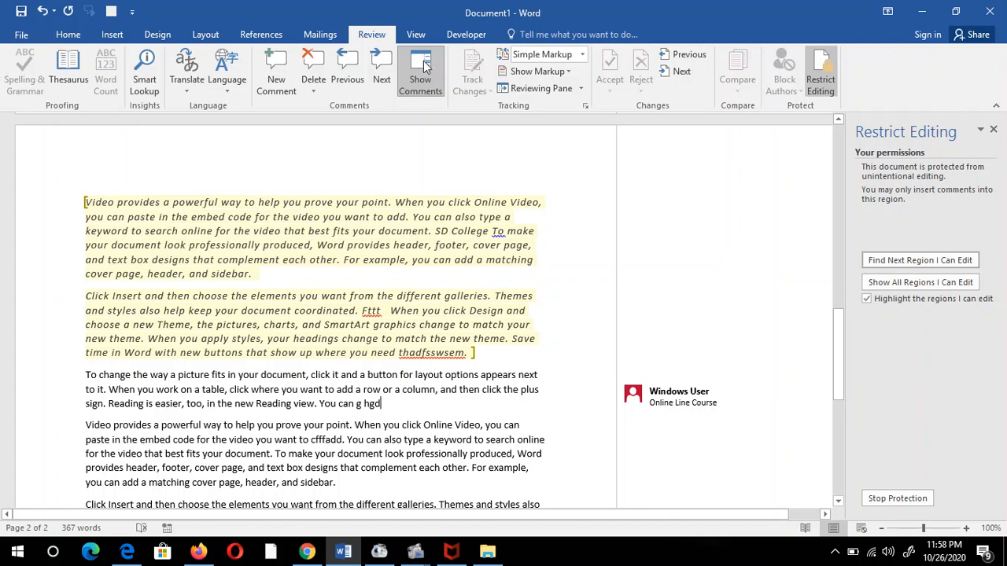
# - Turn off Show Comments, browse the Home styles gallery, then choose Stop Protection
pyautogui.click(421, 64)
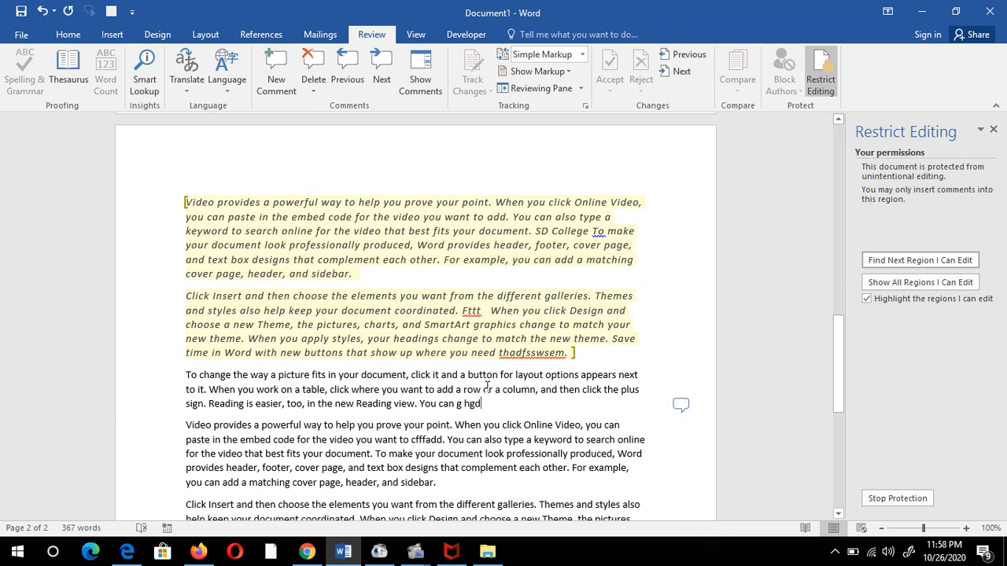
pyautogui.moveTo(186, 202); pyautogui.dragTo(537, 352)
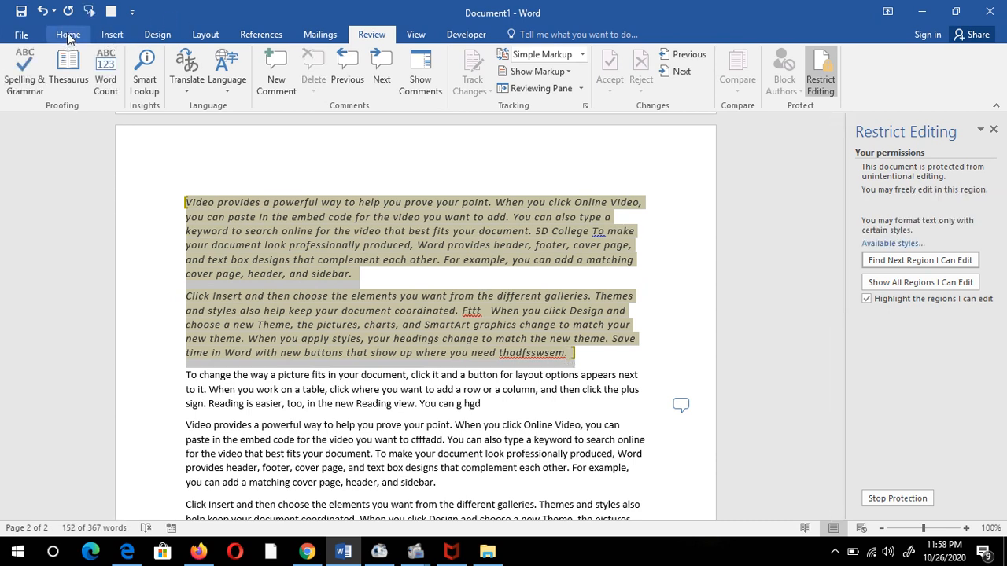
pyautogui.click(67, 34)
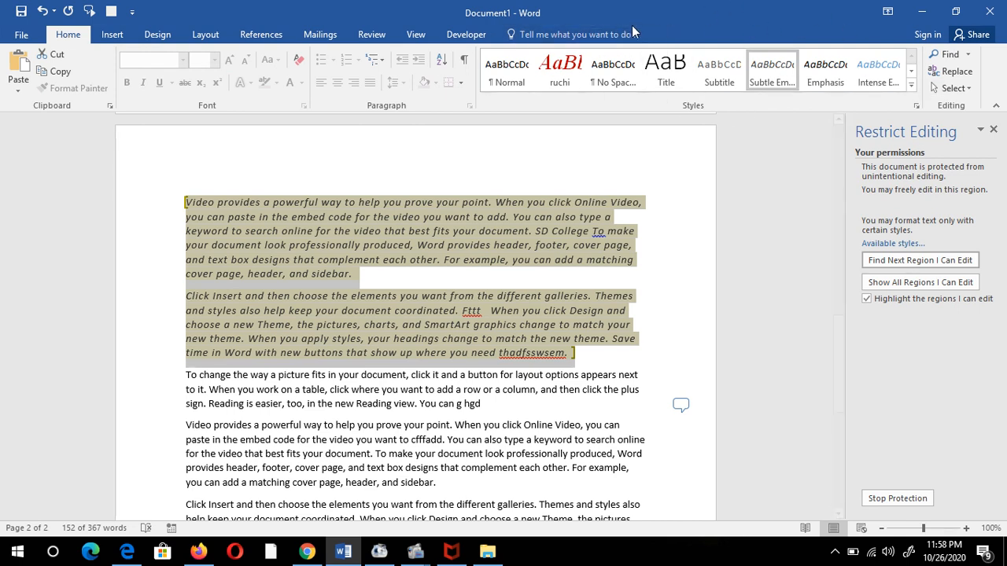
pyautogui.click(911, 85)
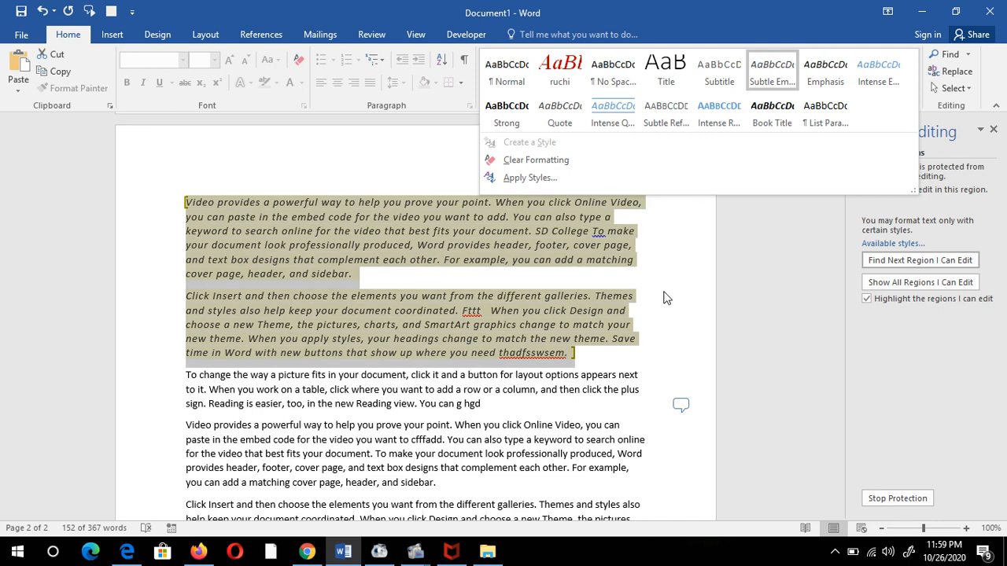
pyautogui.click(668, 299)
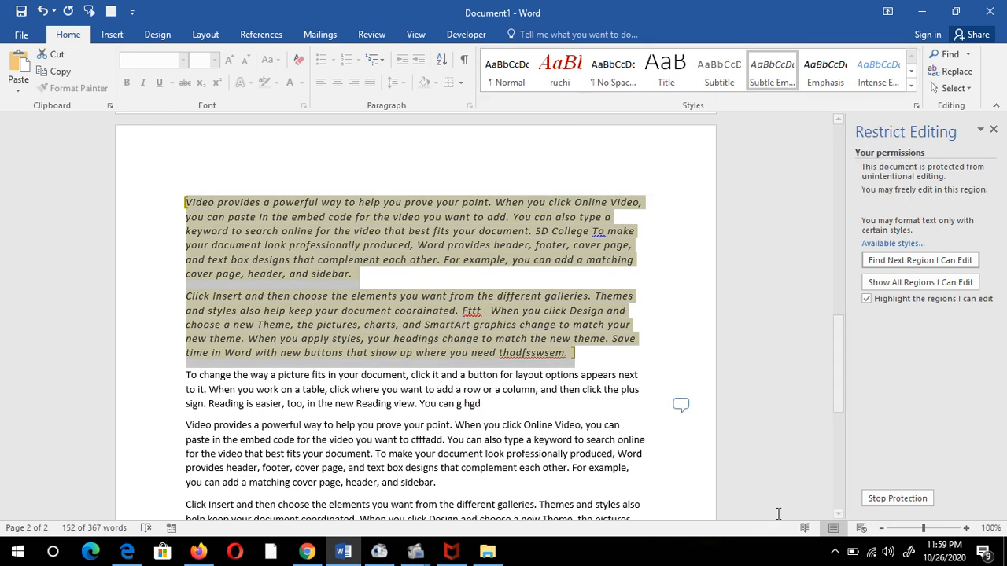
pyautogui.click(897, 498)
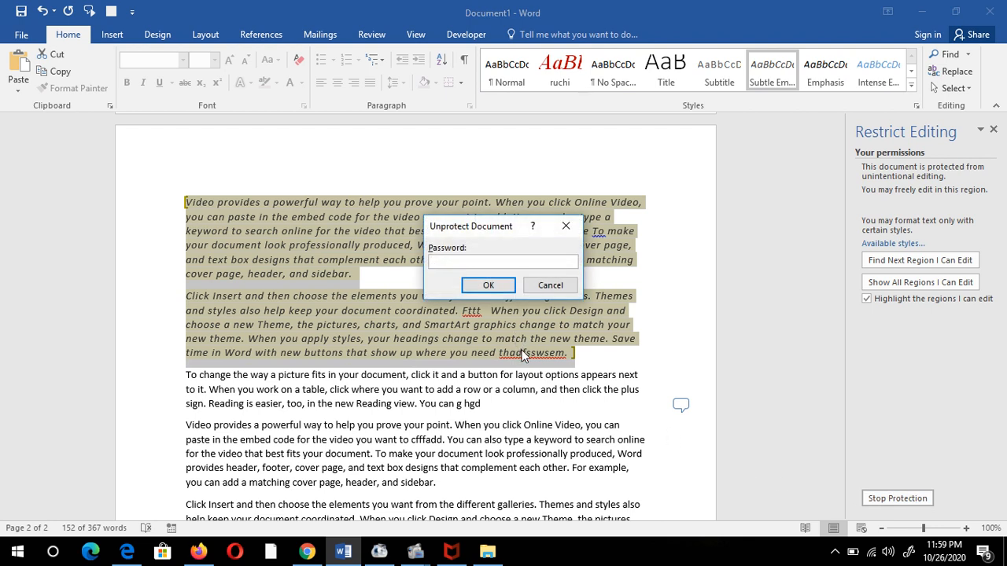
# - Enter the password to unprotect the document and reselect both italic paragraphs
pyautogui.write('1')
pyautogui.click(487, 285)
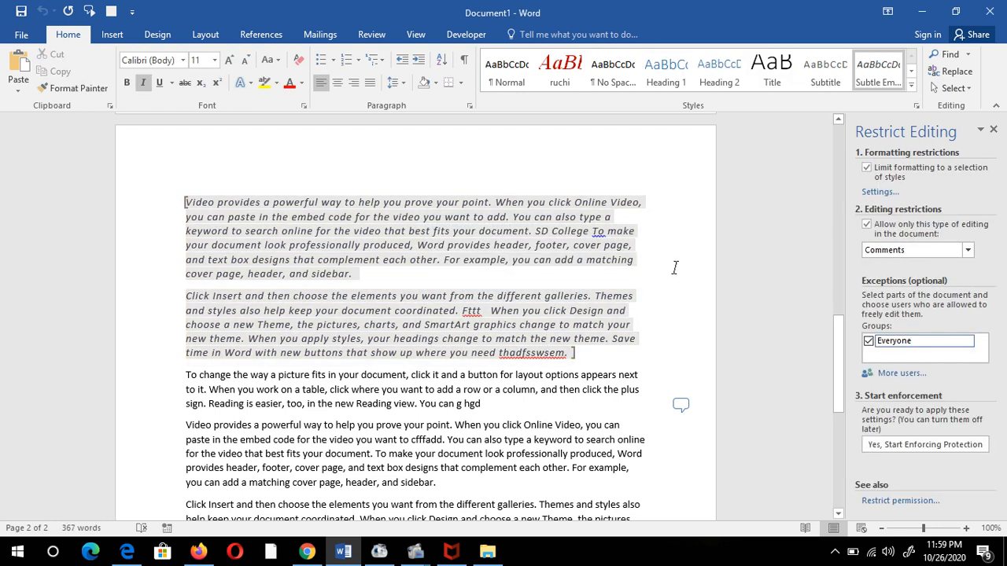
pyautogui.moveTo(612, 337); pyautogui.dragTo(189, 201)
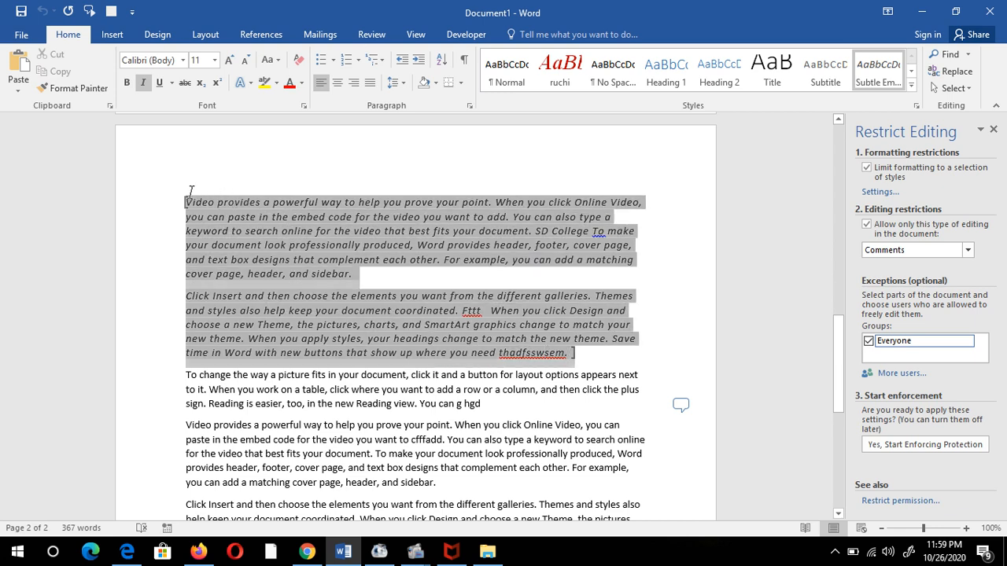
# - Allow all styles under the formatting limit, keep existing formatting, and start enforcing protection
pyautogui.click(878, 168)
pyautogui.click(867, 168)
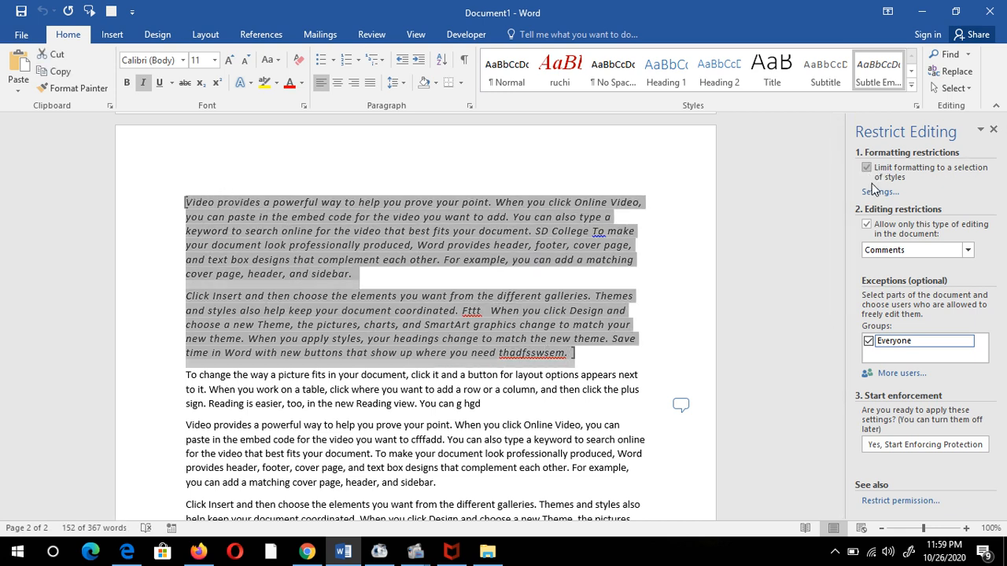
pyautogui.click(880, 192)
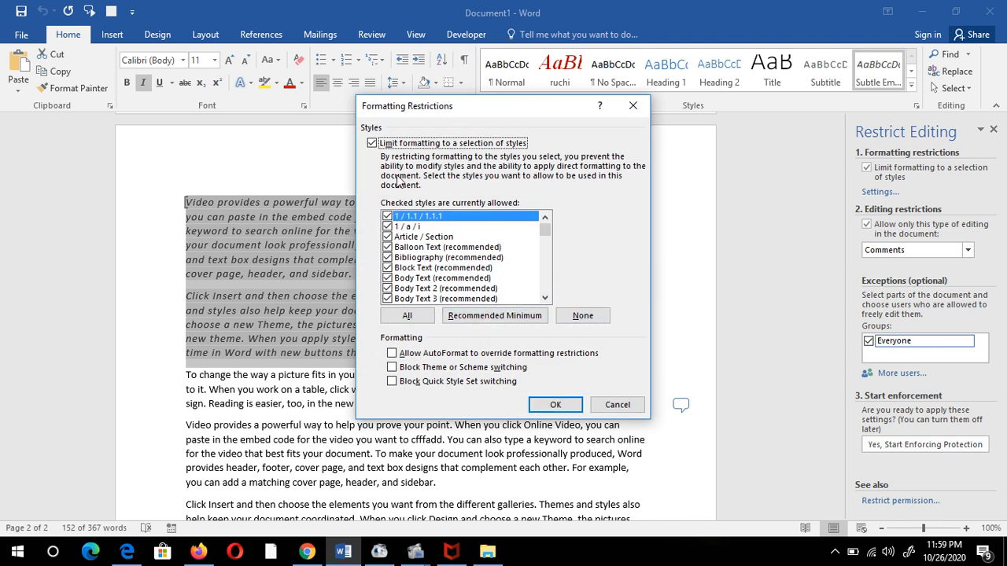
pyautogui.click(415, 318)
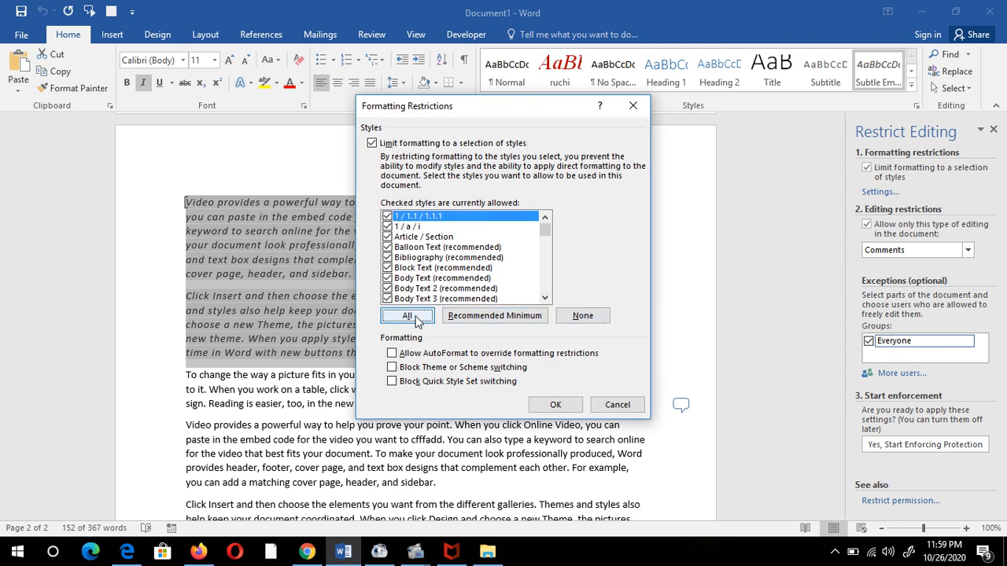
pyautogui.click(552, 405)
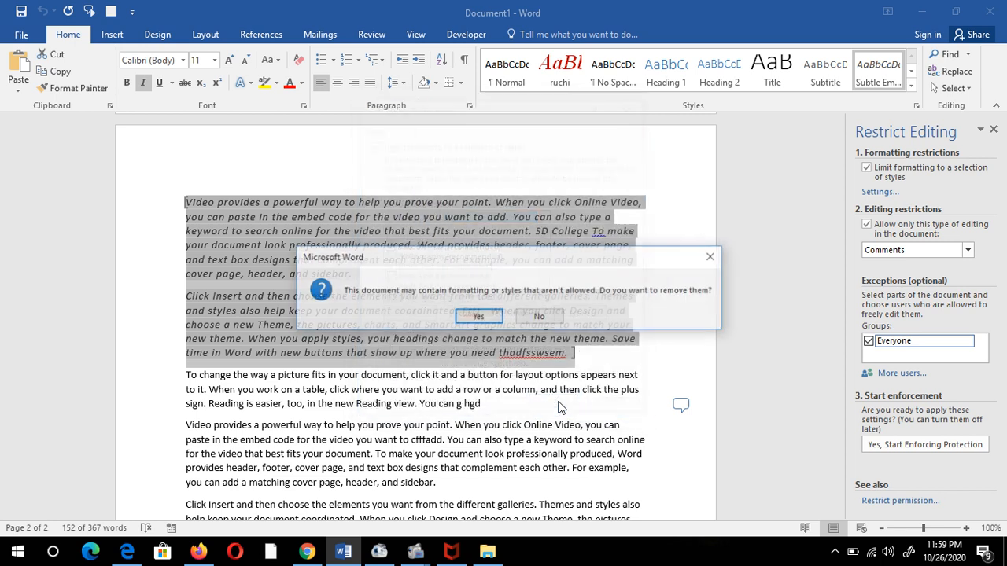
pyautogui.click(538, 318)
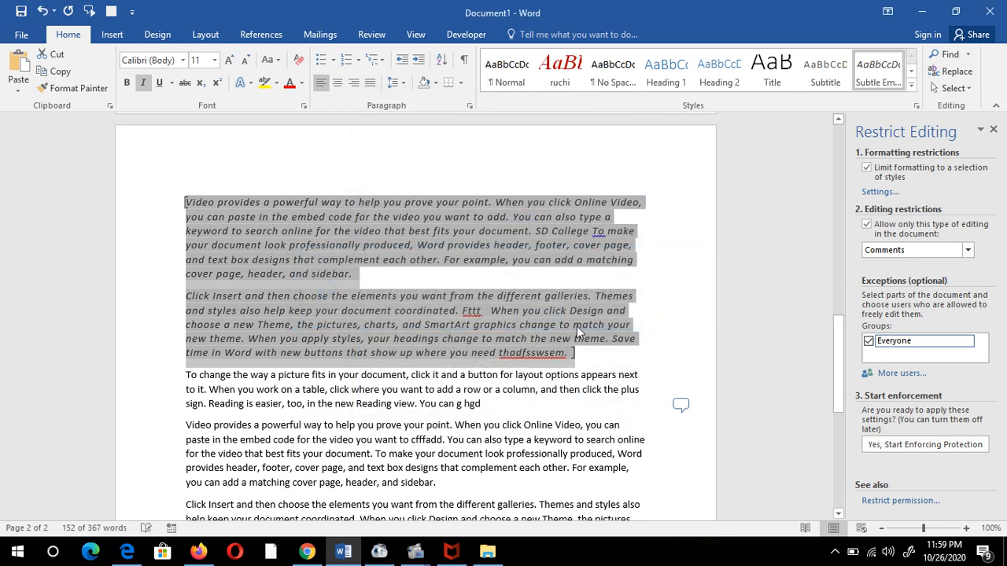
pyautogui.click(872, 445)
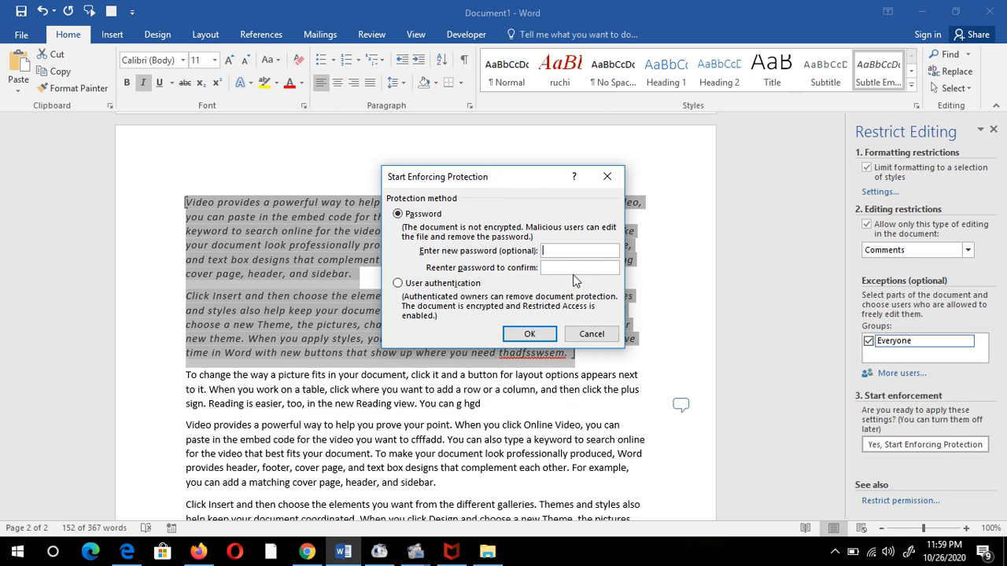
# - Enter the new protection password in both fields and enforce the comments-only protection
pyautogui.write('••')
pyautogui.click(524, 333)
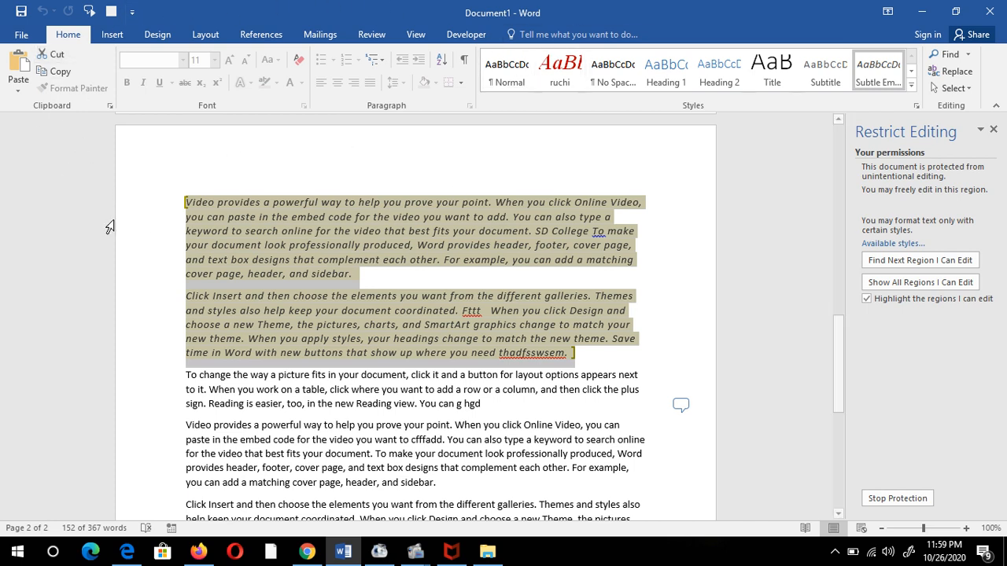
# - Test selecting text across the protected and editable italic paragraphs
pyautogui.click(548, 445)
pyautogui.scroll(-4, 546, 447)
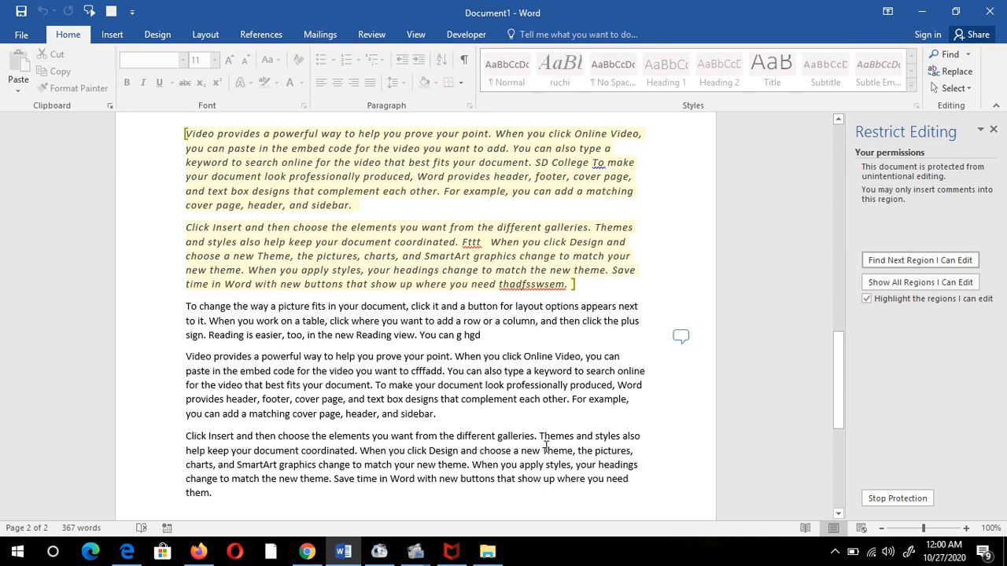
pyautogui.moveTo(338, 248); pyautogui.dragTo(605, 370)
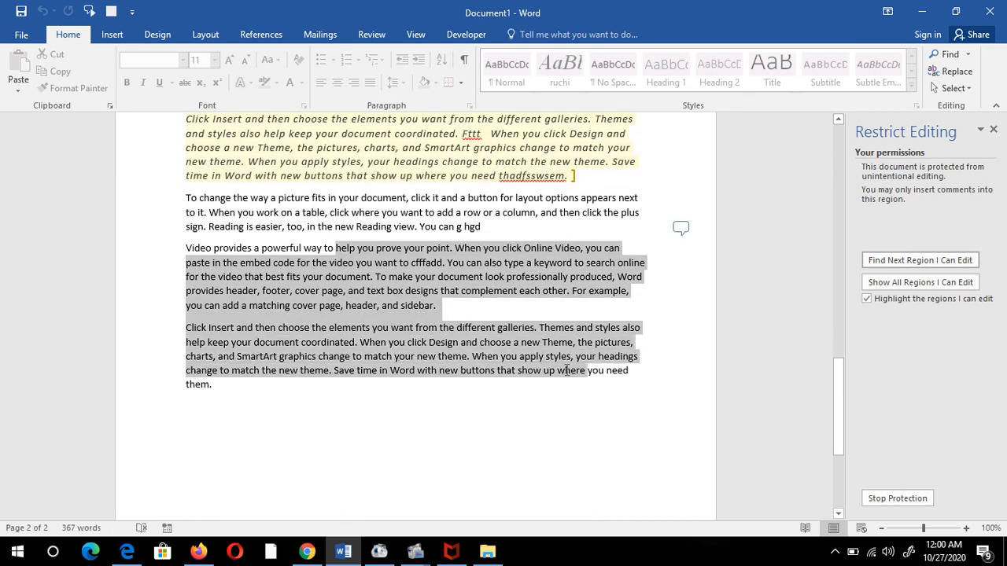
pyautogui.click(536, 448)
pyautogui.moveTo(544, 368); pyautogui.dragTo(180, 258)
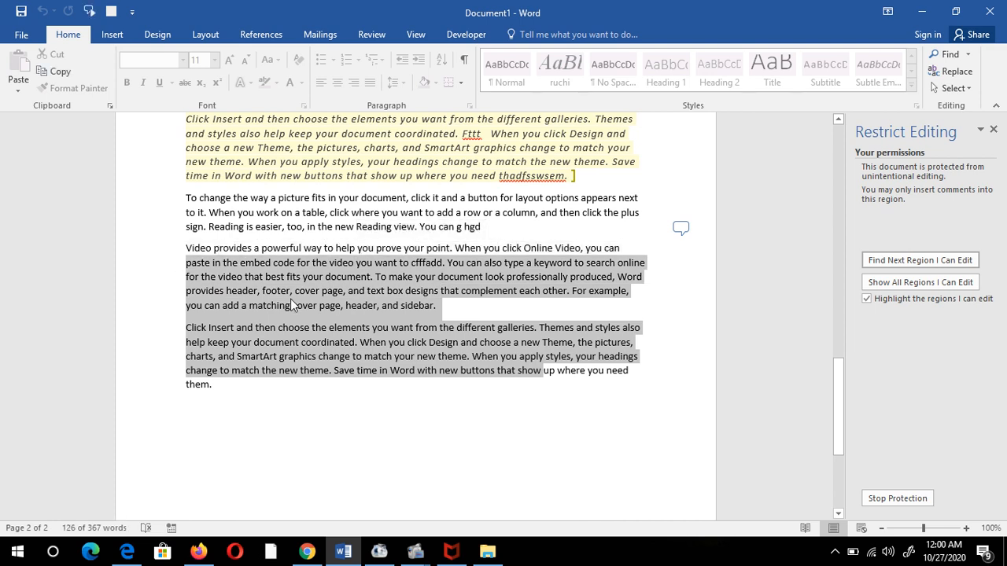
pyautogui.click(292, 304)
pyautogui.scroll(4, 553, 442)
pyautogui.moveTo(588, 351); pyautogui.dragTo(179, 198)
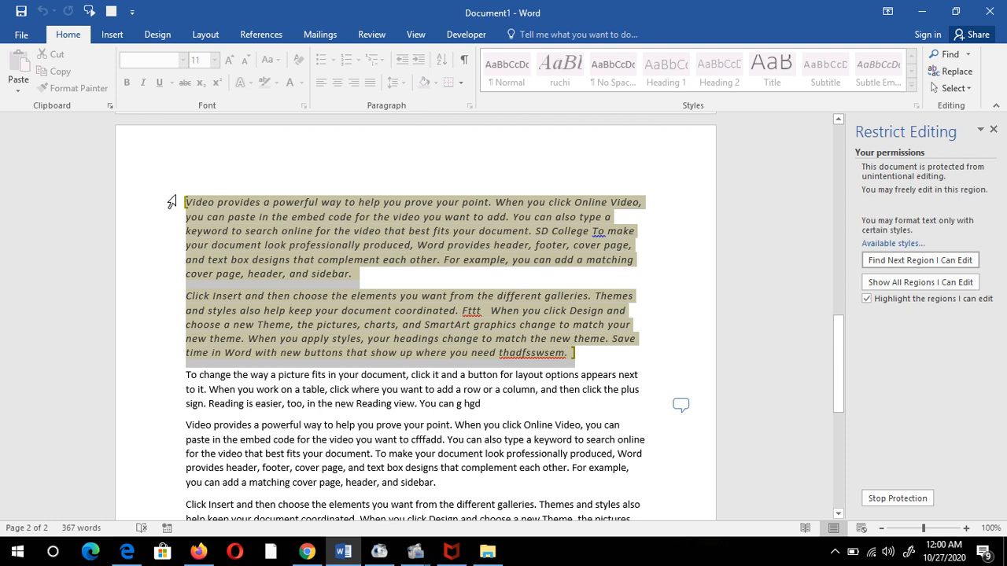
# - Turn off highlighting of editable regions, close the Restrict Editing pane, and return to the top
pyautogui.click(878, 300)
pyautogui.click(993, 129)
pyautogui.click(696, 289)
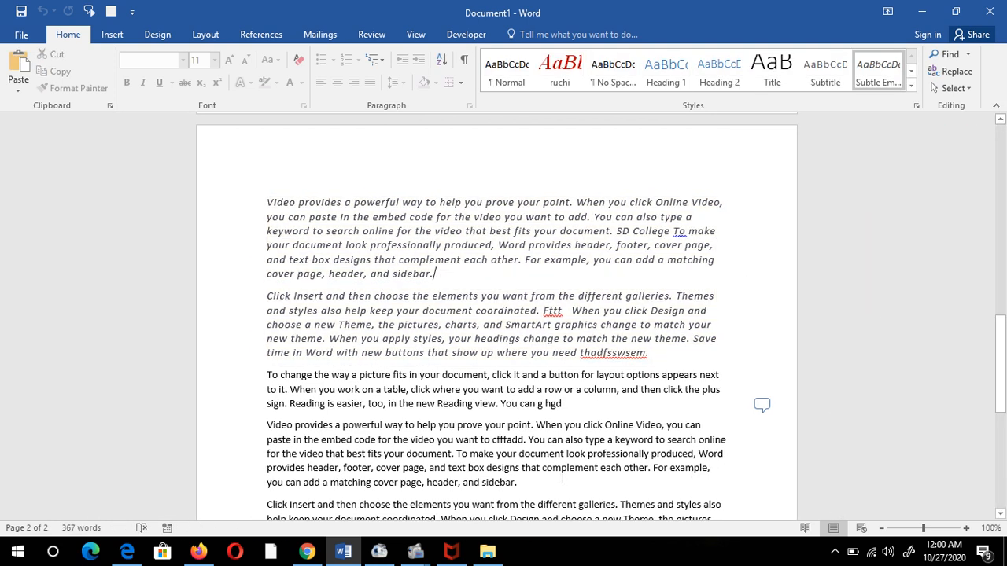
pyautogui.click(564, 476)
pyautogui.scroll(-3, 569, 371)
pyautogui.scroll(2, 599, 360)
pyautogui.moveTo(599, 360); pyautogui.dragTo(397, 329)
pyautogui.click(449, 406)
pyautogui.scroll(3, 590, 398)
pyautogui.scroll(10, 590, 398)
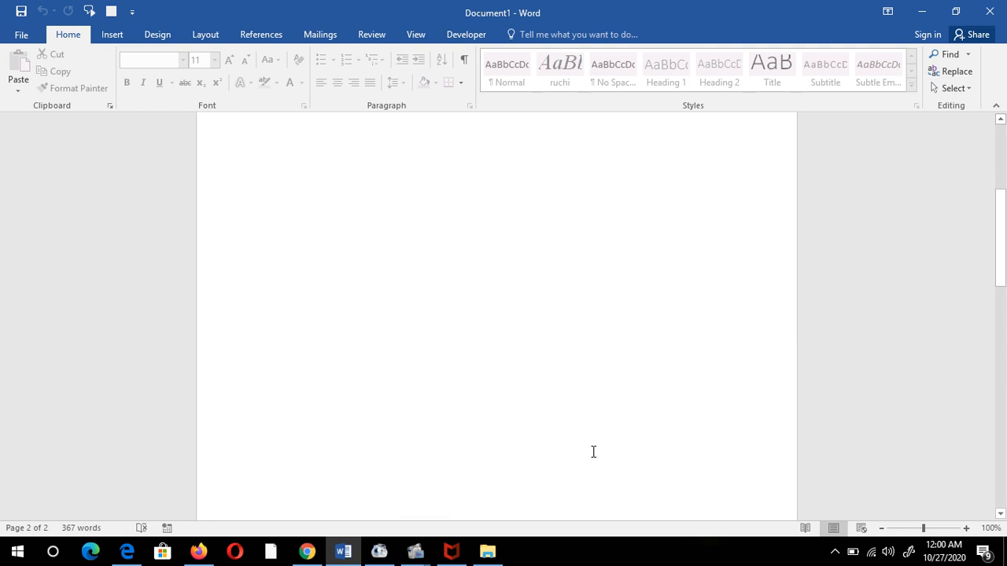